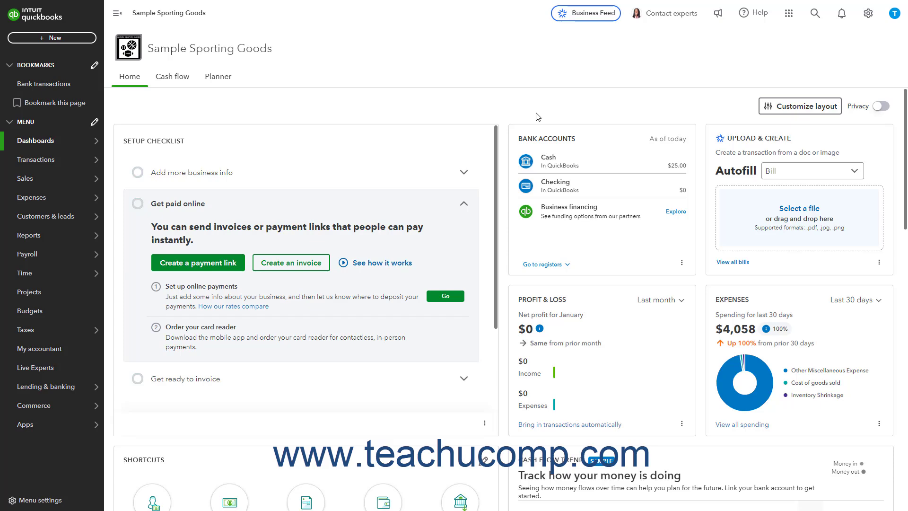
Step: Open the Sports Trophy - Large Gold item for editing from the products and services list
left_click(868, 14)
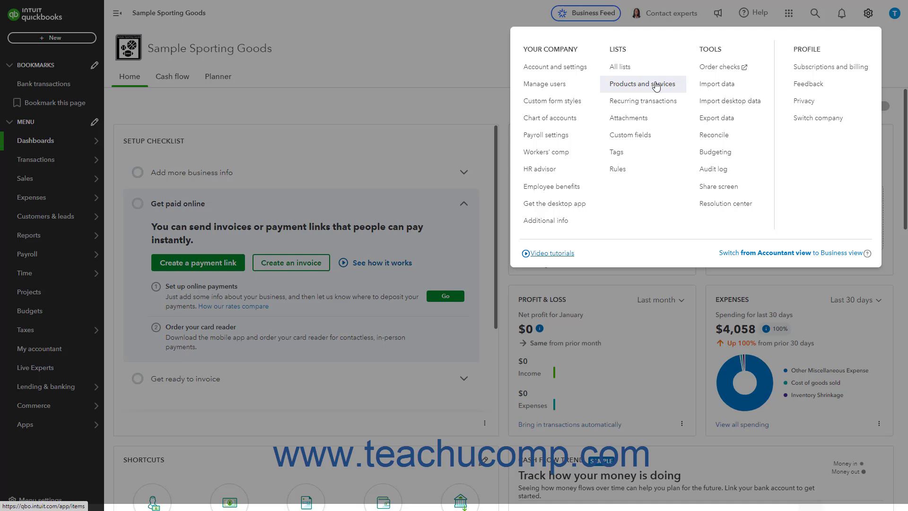
left_click(656, 84)
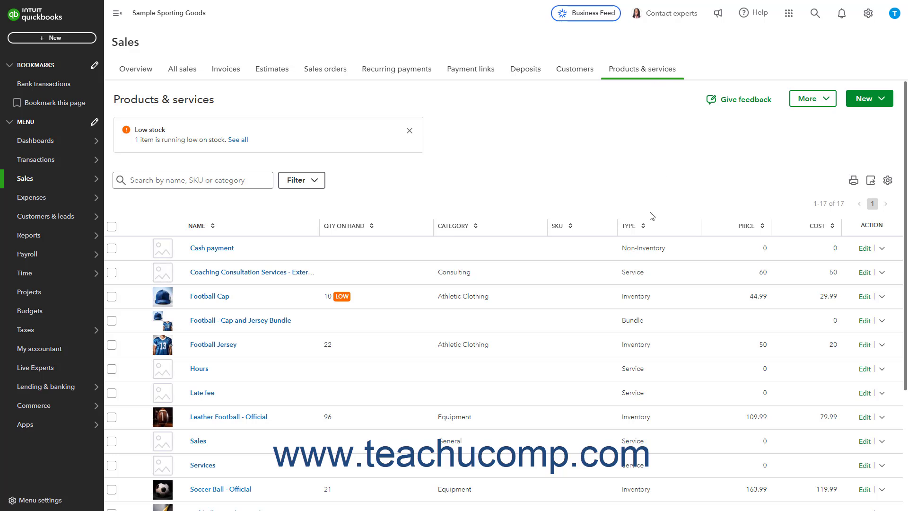
scroll(652, 215, "down", 5)
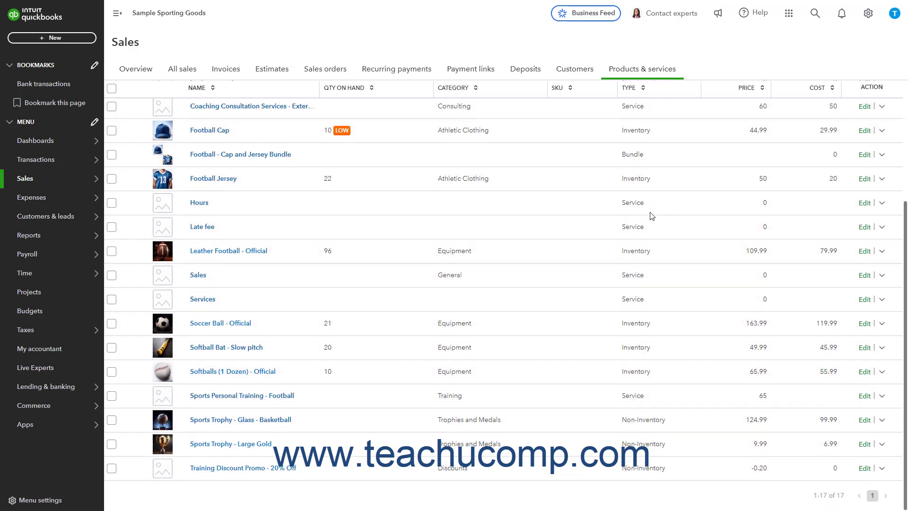
left_click(865, 446)
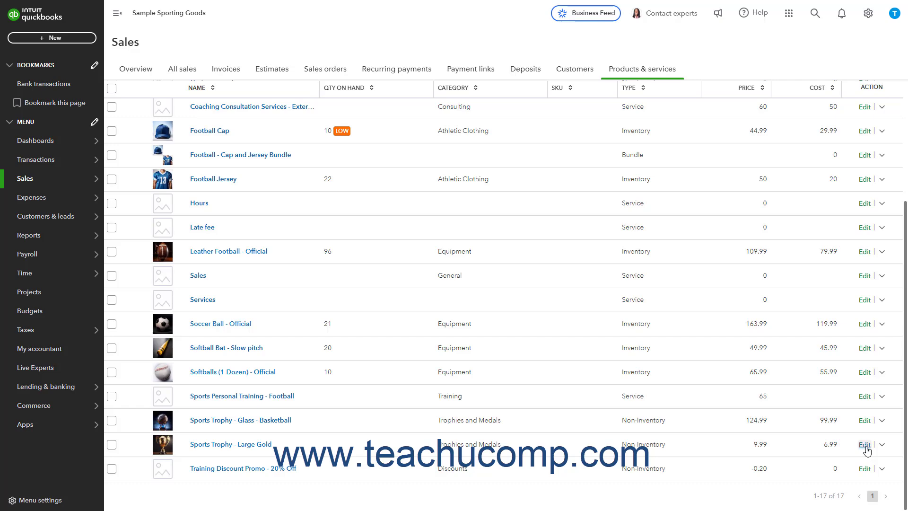
left_click(865, 444)
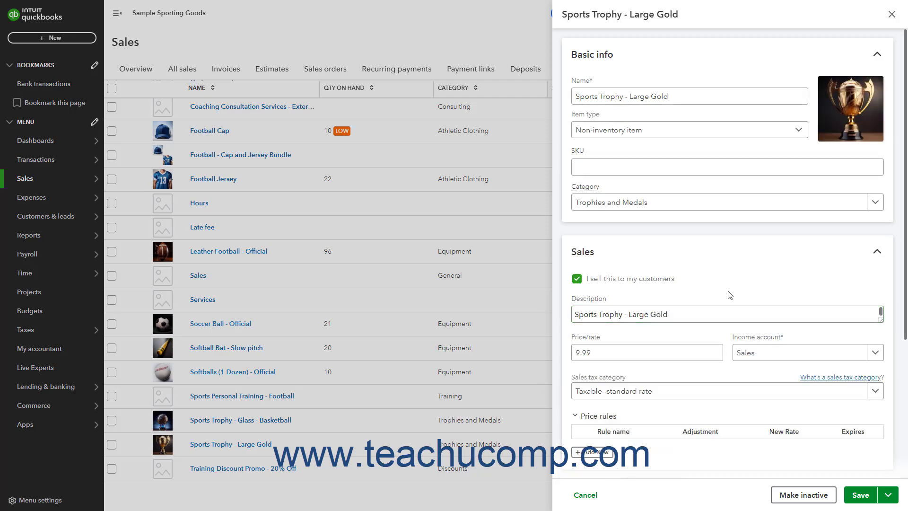
Step: Set the sales price/rate of Sports Trophy - Large Gold to 20 and save the item
left_click(618, 350)
left_click(613, 353)
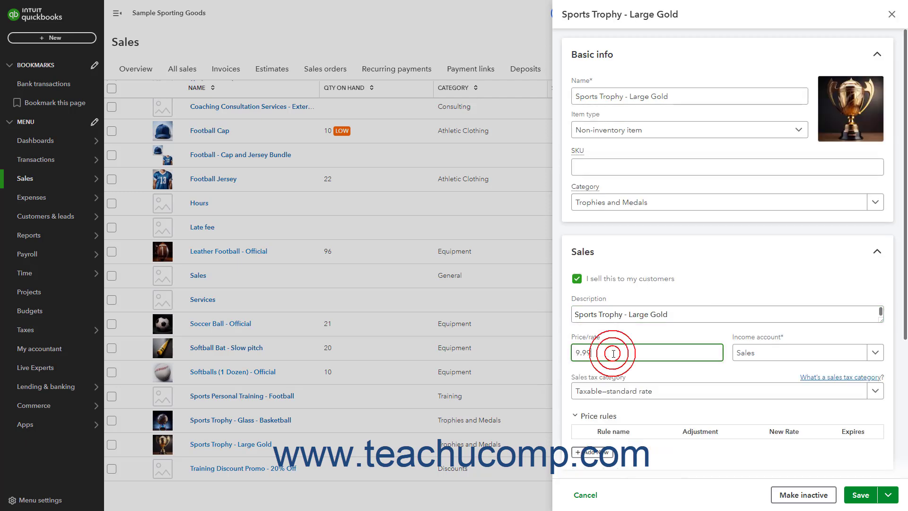
double_click(613, 353)
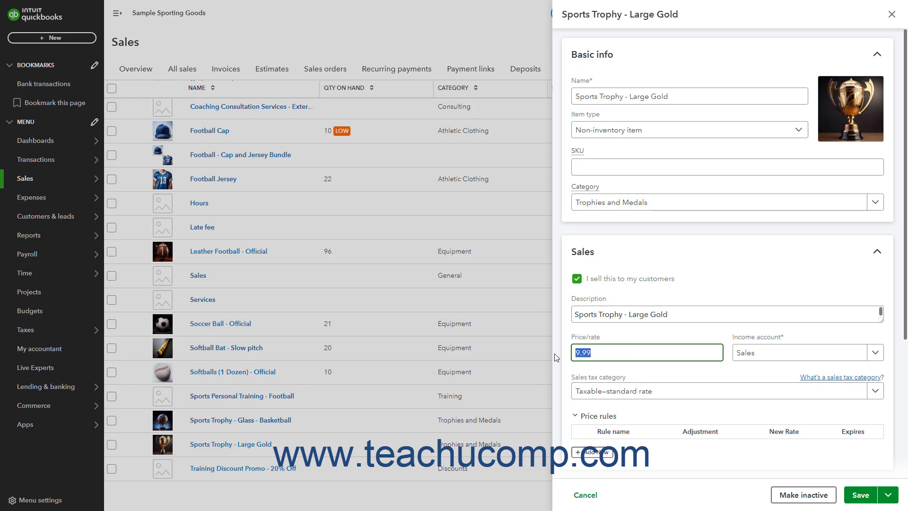
type("20")
left_click(887, 495)
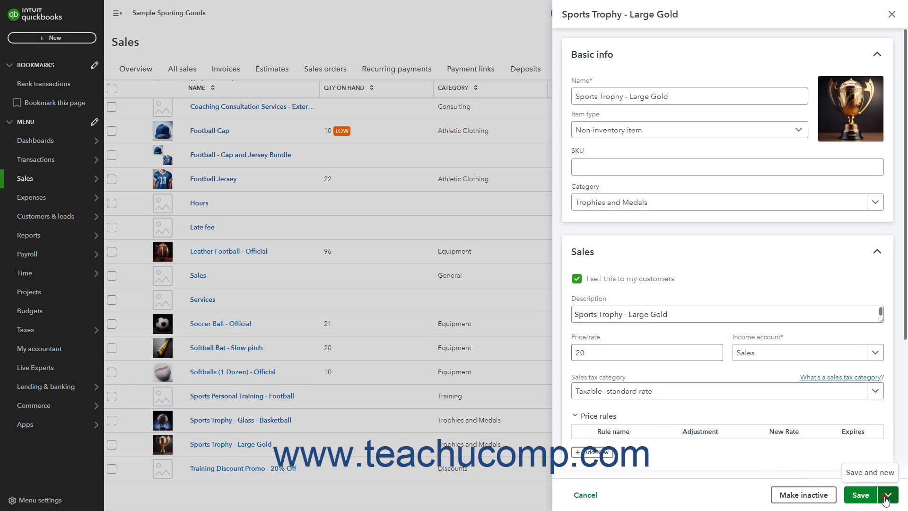
left_click(871, 496)
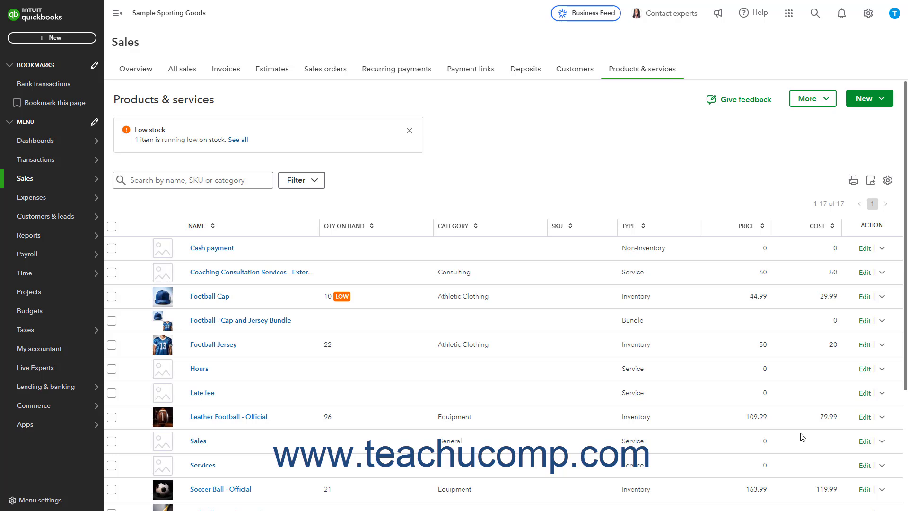
Step: Save the products and services section of the company's Sales settings with price rules turned on, and close the settings
left_click(869, 14)
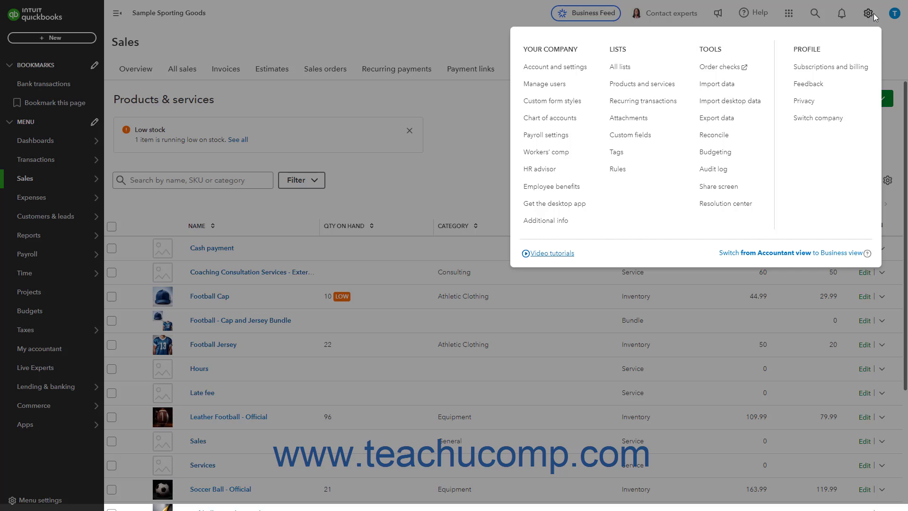
left_click(579, 69)
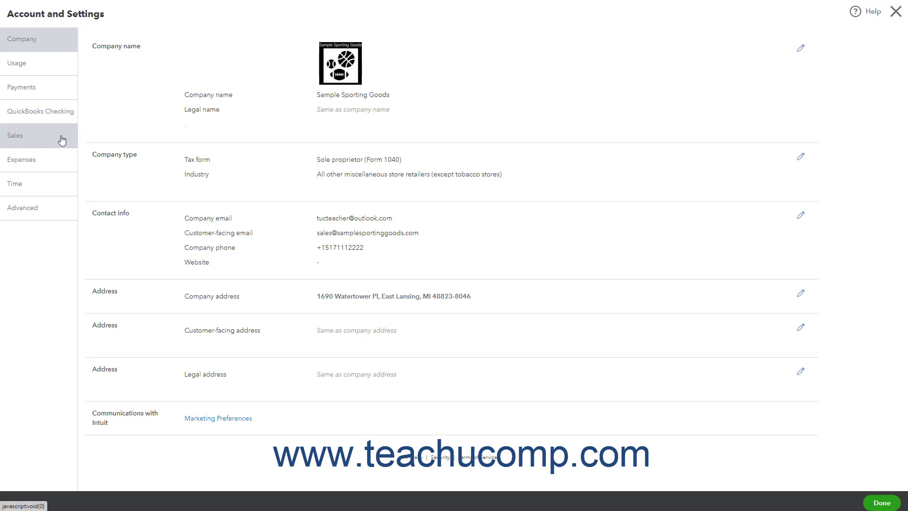
left_click(62, 137)
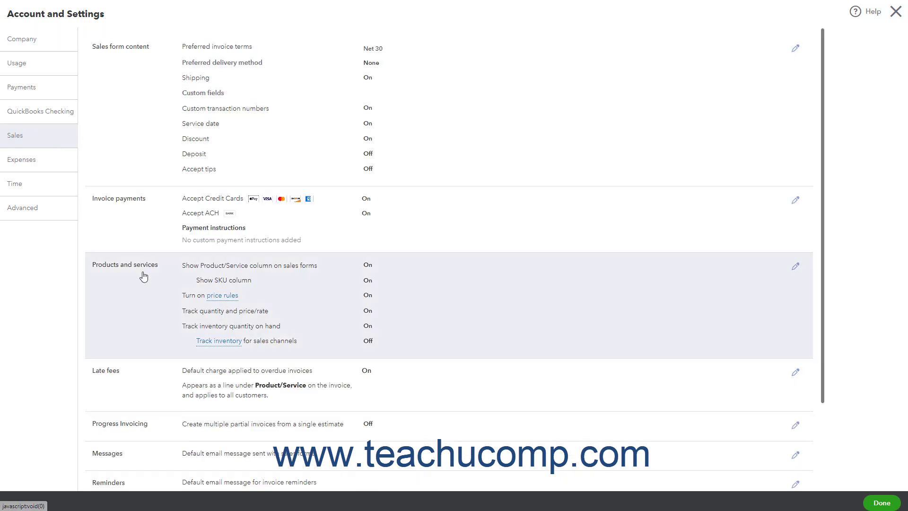
left_click(227, 297)
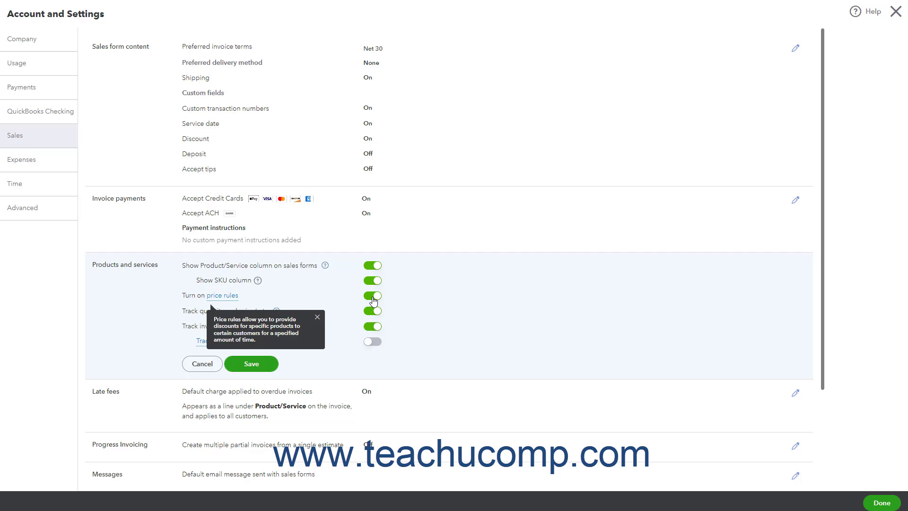
left_click(251, 364)
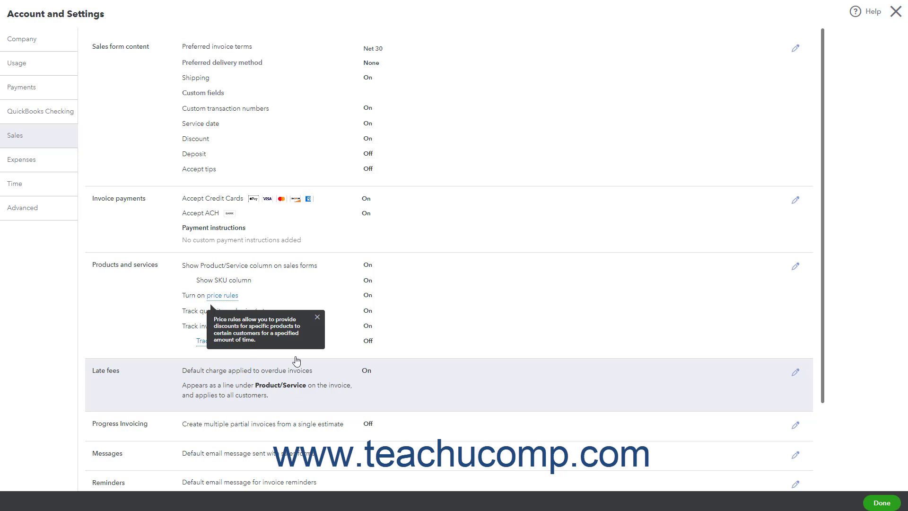
left_click(880, 503)
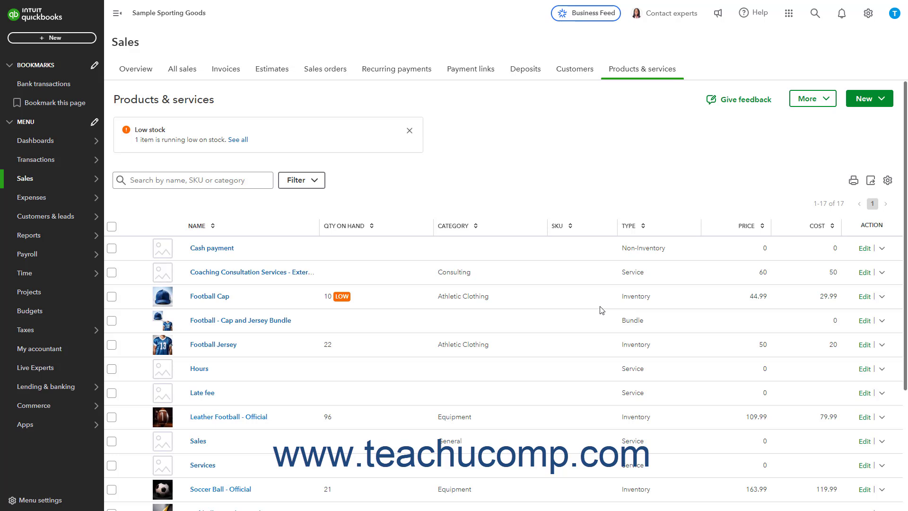
Step: Create a price rule named Commercial Rate and apply it to the Commercial customer type
left_click(821, 106)
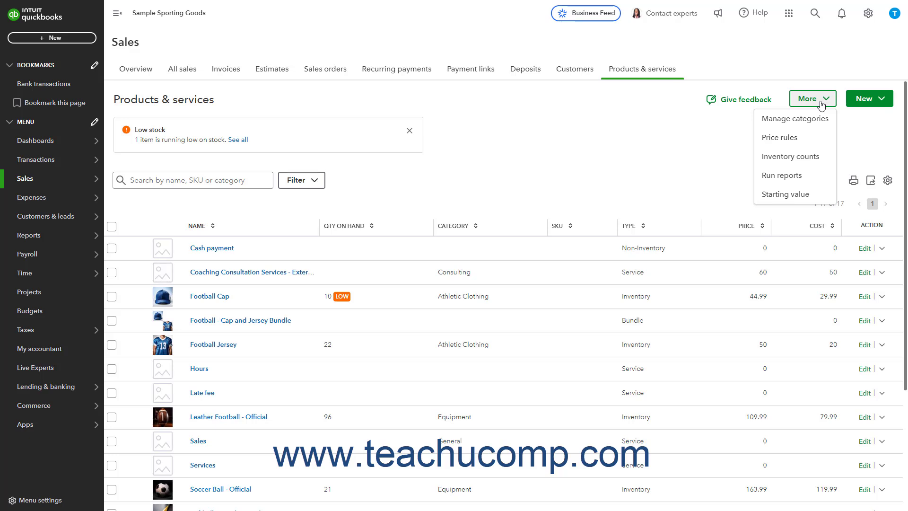
left_click(797, 138)
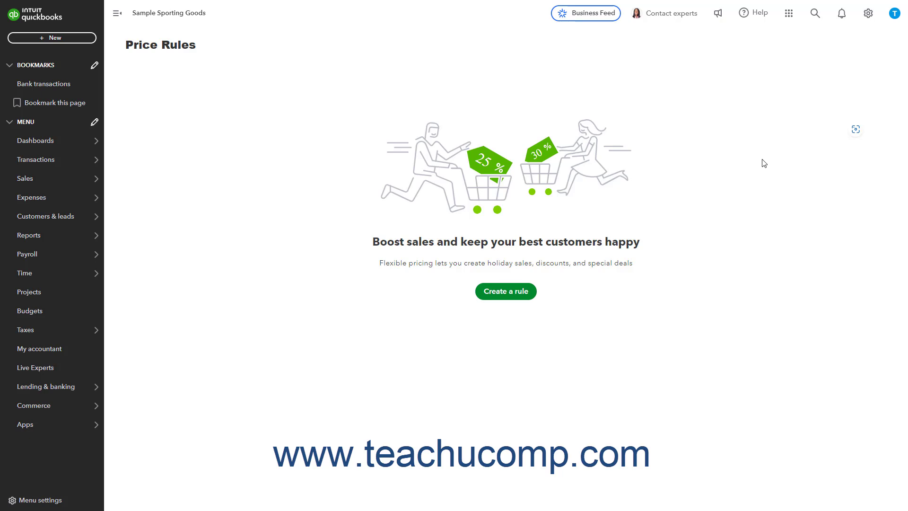
left_click(518, 296)
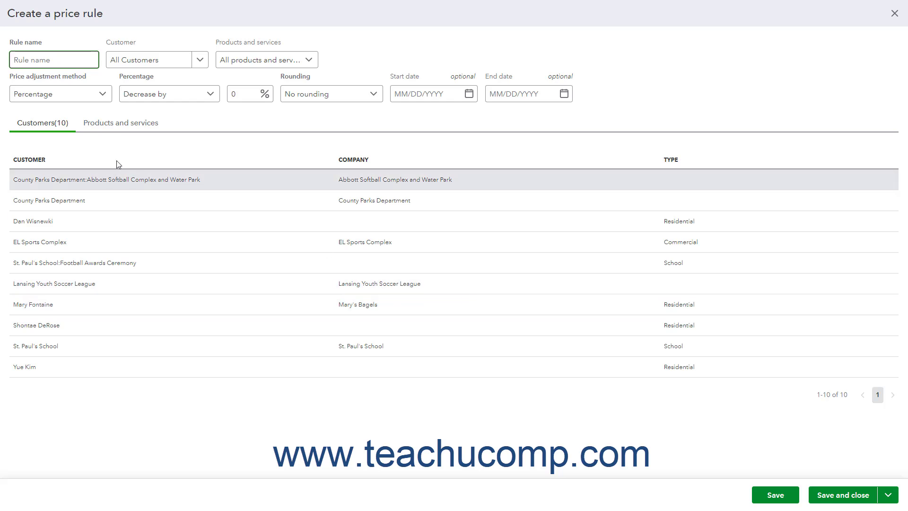
left_click(63, 63)
type("Commercial Rate")
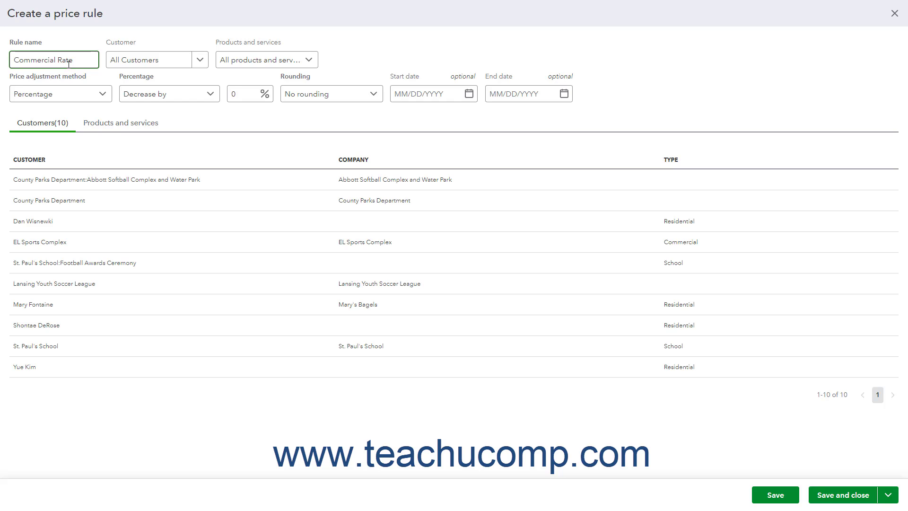
left_click(200, 61)
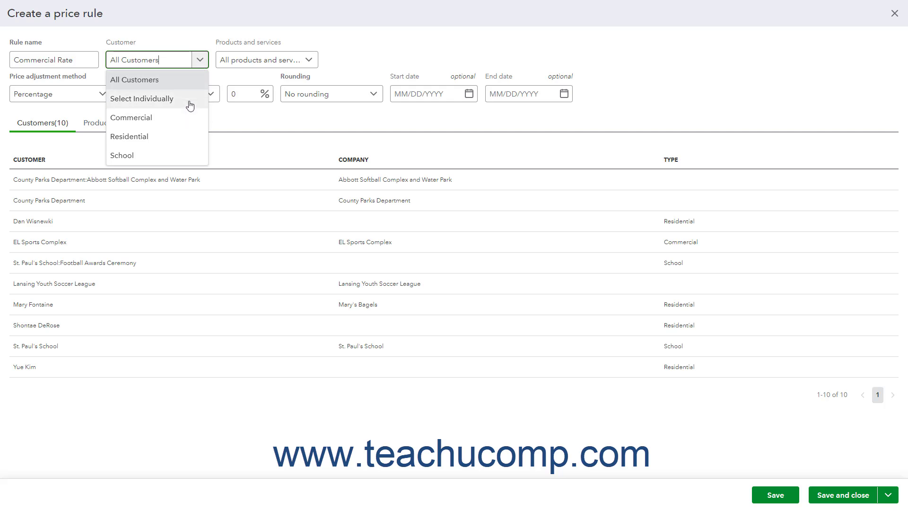
left_click(166, 124)
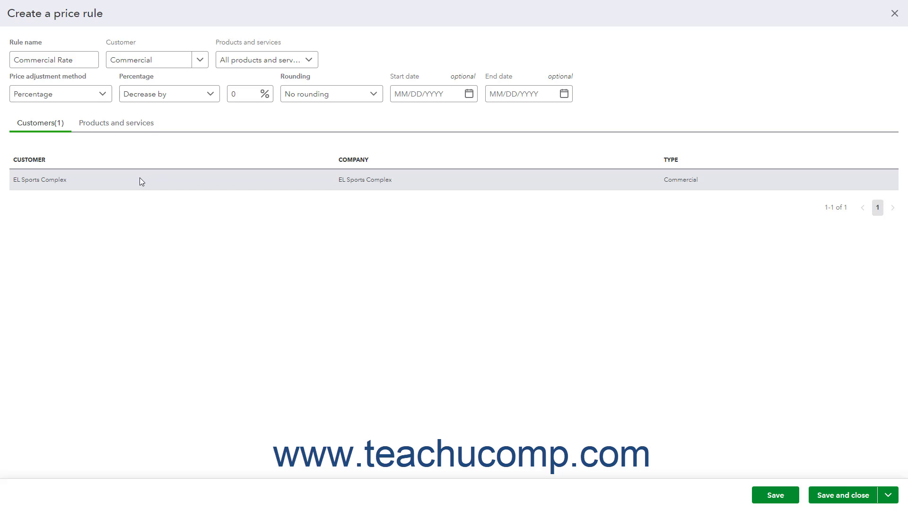
Step: Switch the rule to individually selected customers and add County Parks Department and EL Sports Complex
left_click(199, 61)
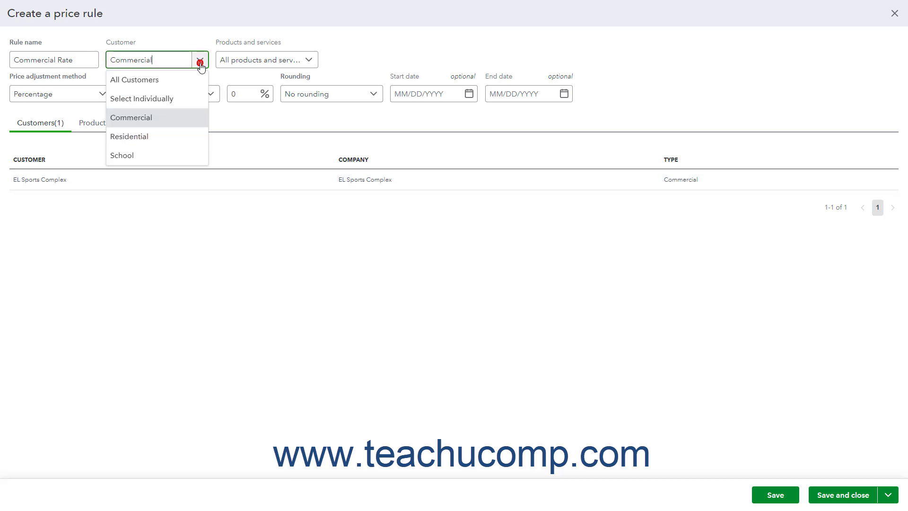
left_click(155, 99)
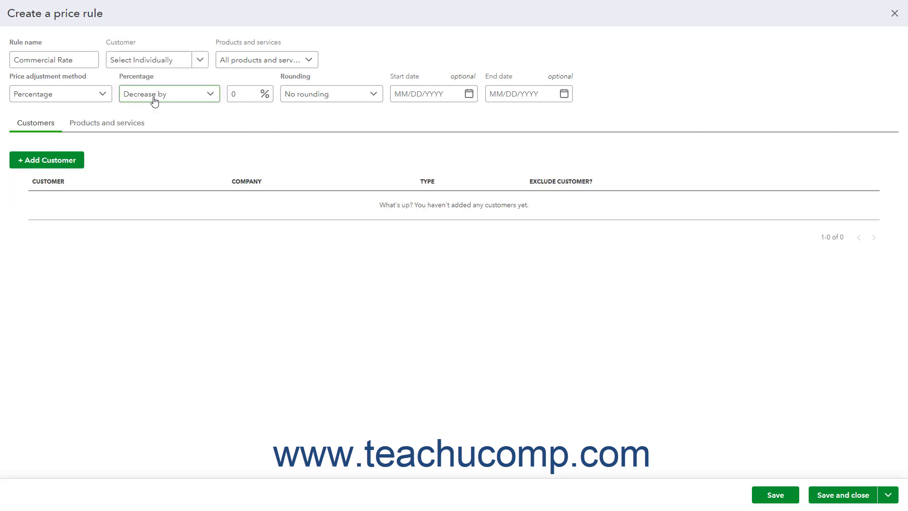
left_click(71, 163)
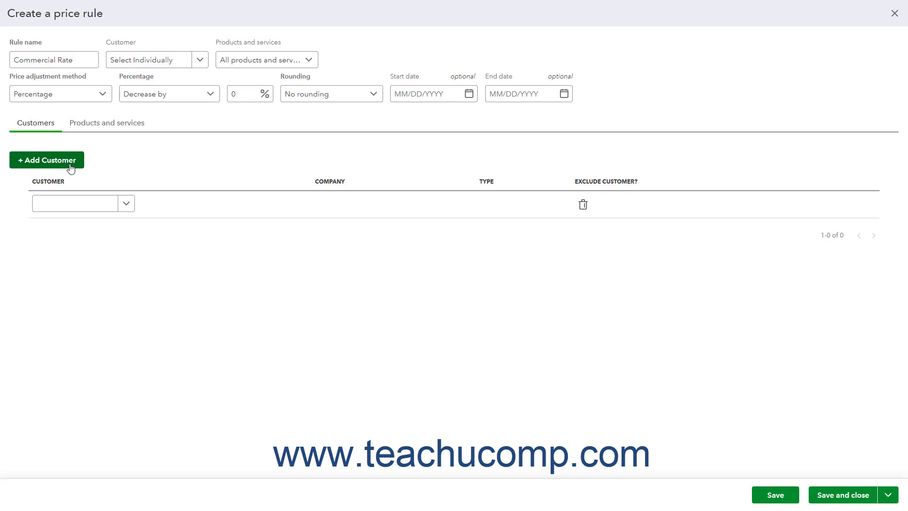
left_click(126, 208)
left_click(99, 243)
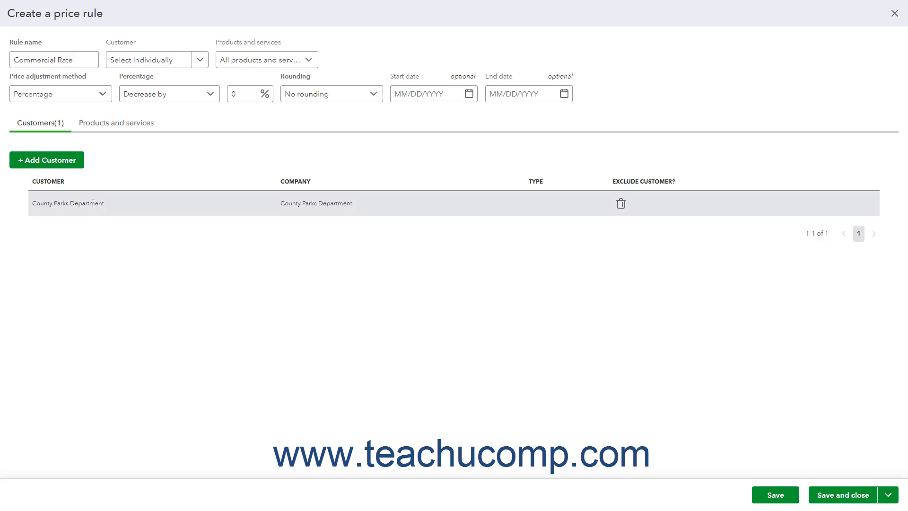
left_click(71, 161)
left_click(126, 205)
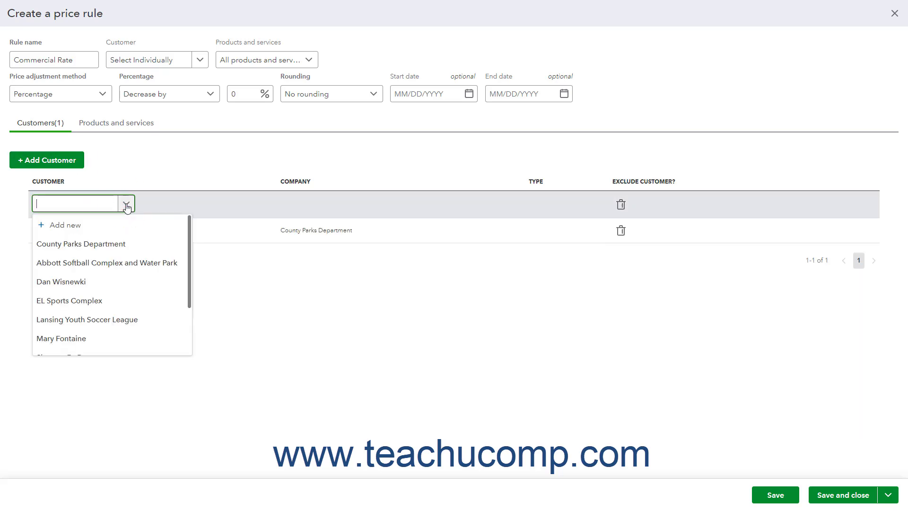
left_click(95, 296)
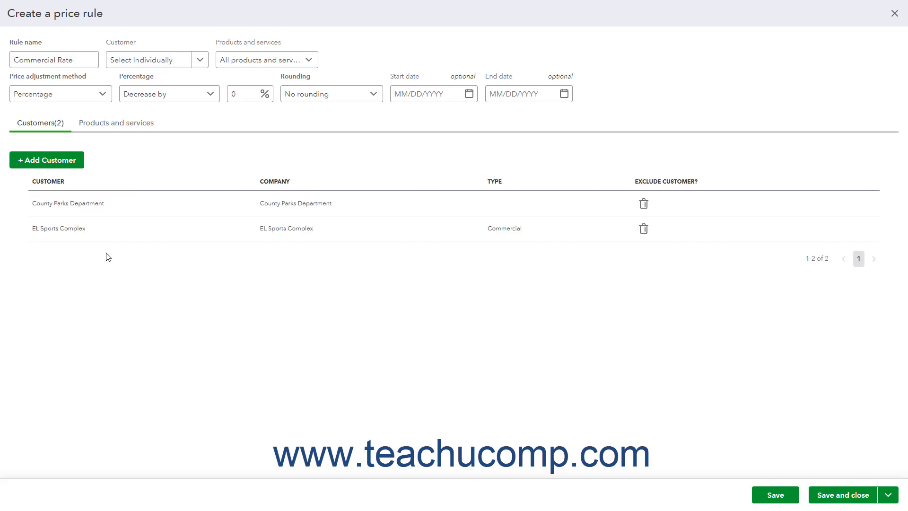
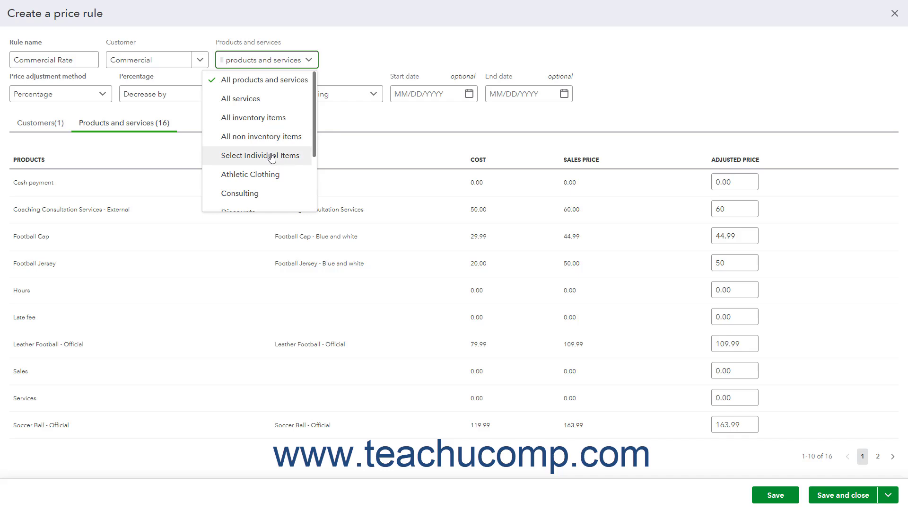
Step: Review the products and services choices available for the rule, keeping All products and services
scroll(270, 157, "down", 3)
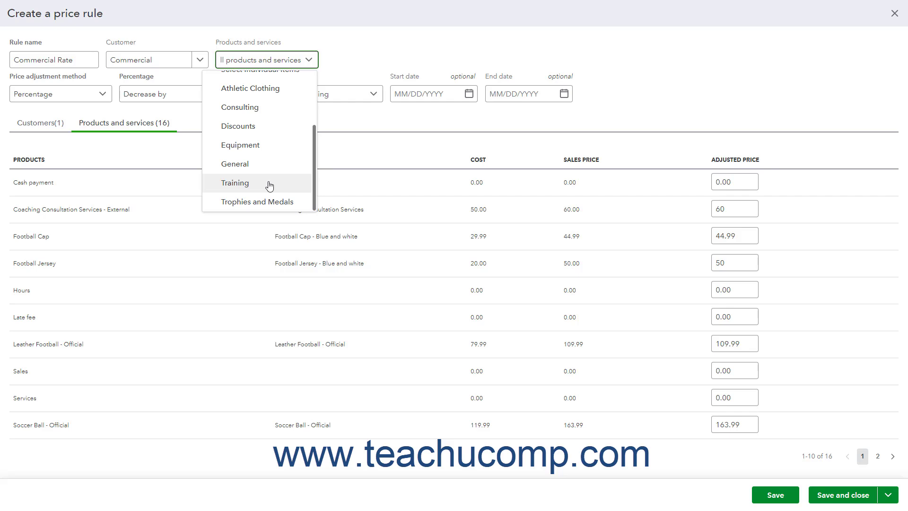
scroll(270, 185, "up", 4)
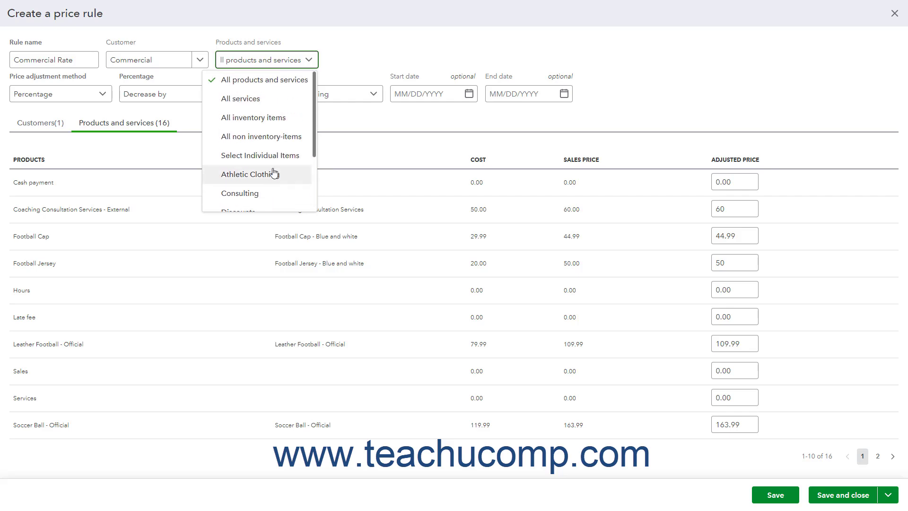
left_click(274, 90)
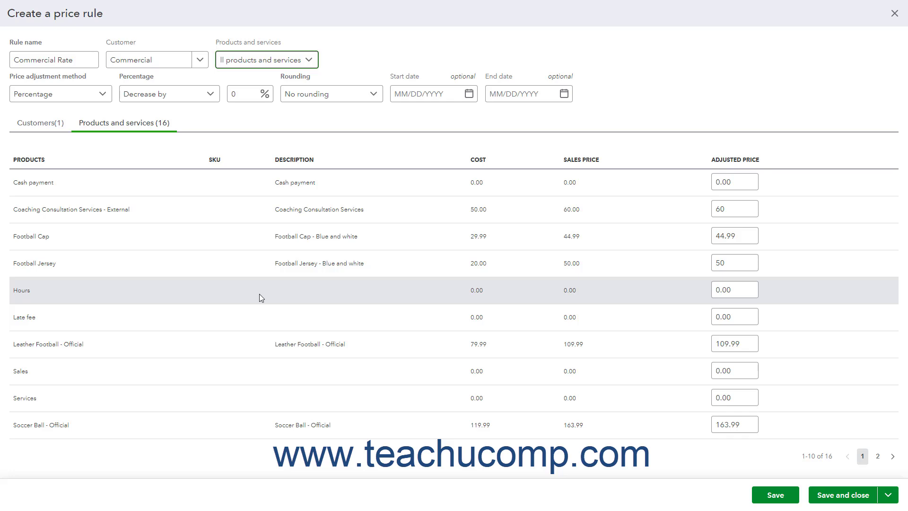
Step: Switch the rule to individually selected items and add Football Cap and Football Jersey
left_click(308, 60)
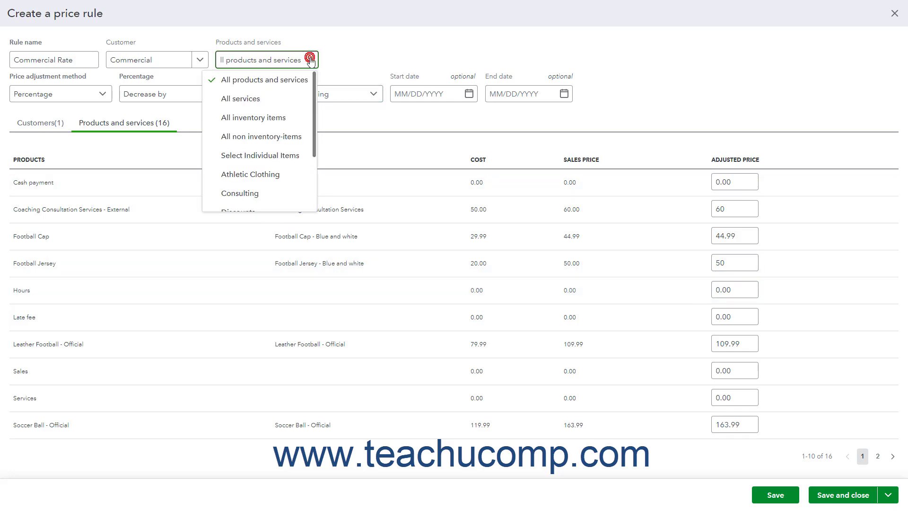
left_click(279, 159)
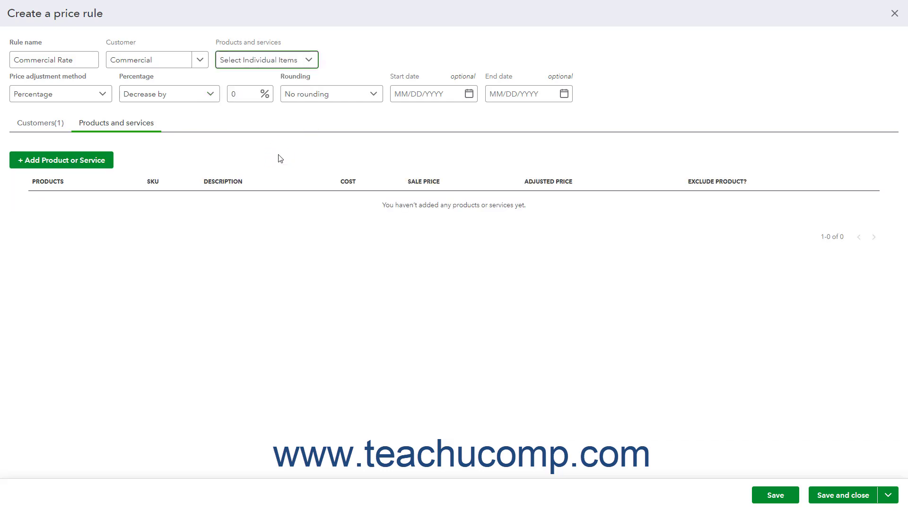
left_click(103, 166)
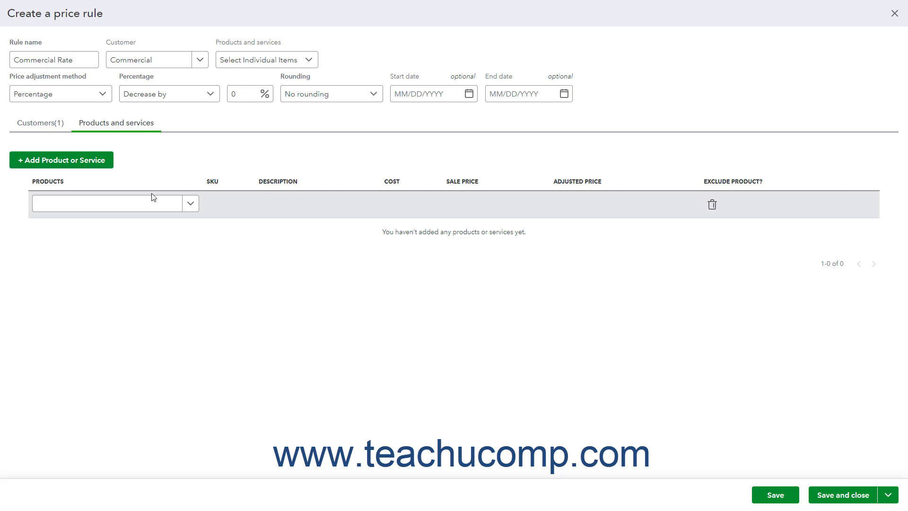
left_click(189, 207)
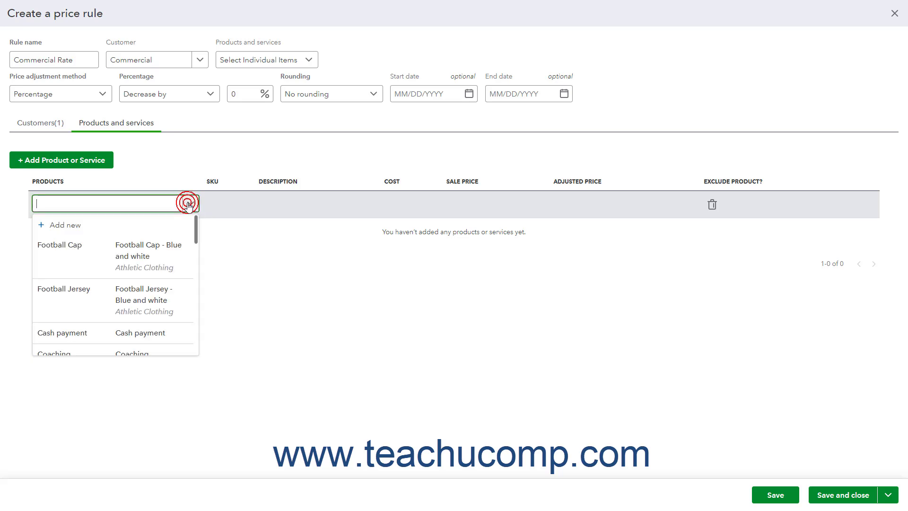
left_click(156, 243)
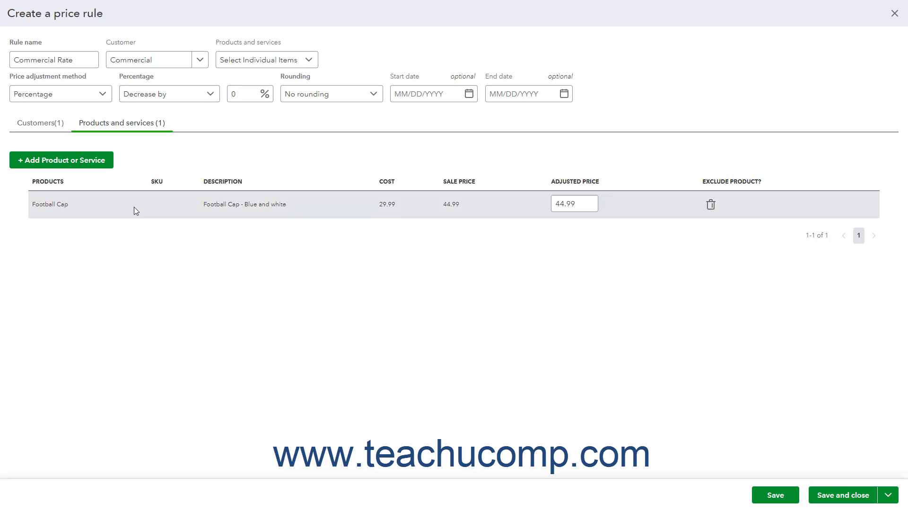
left_click(91, 167)
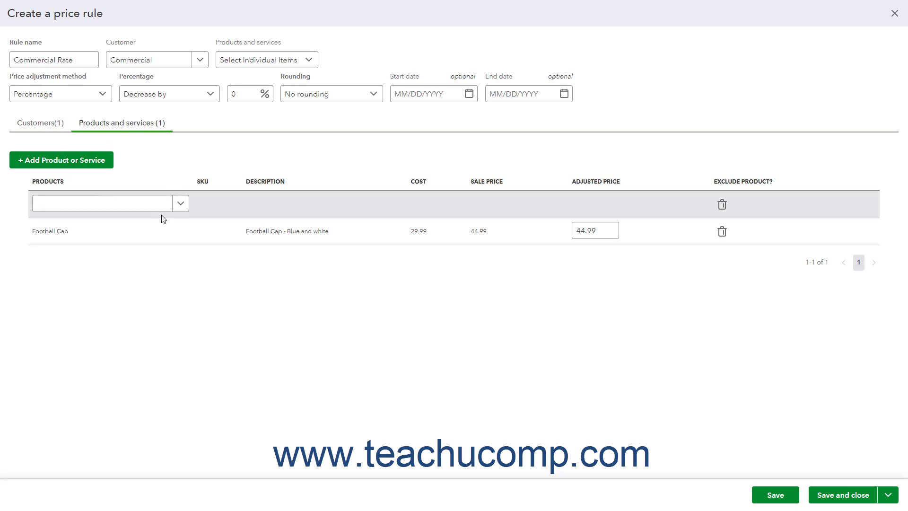
left_click(180, 203)
left_click(109, 299)
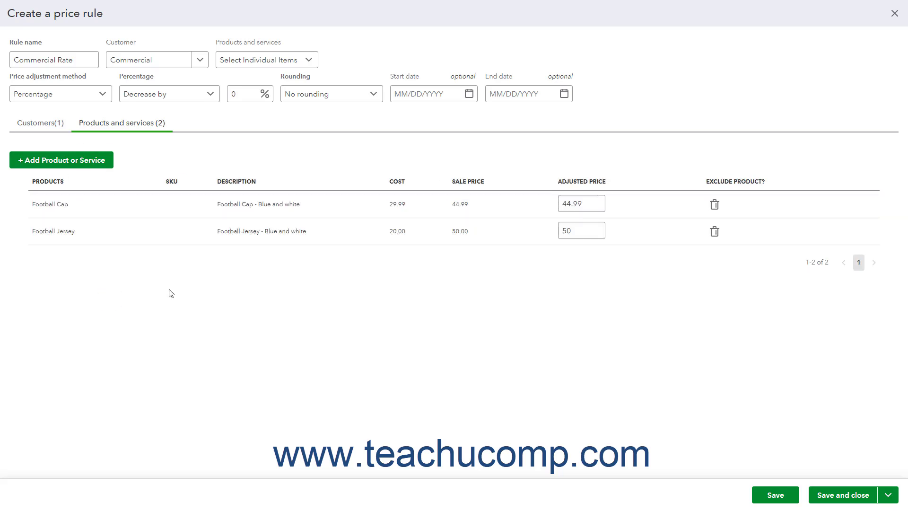
Step: Remove Football Jersey and Football Cap from the rule and apply it to All products and services
left_click(714, 233)
left_click(715, 204)
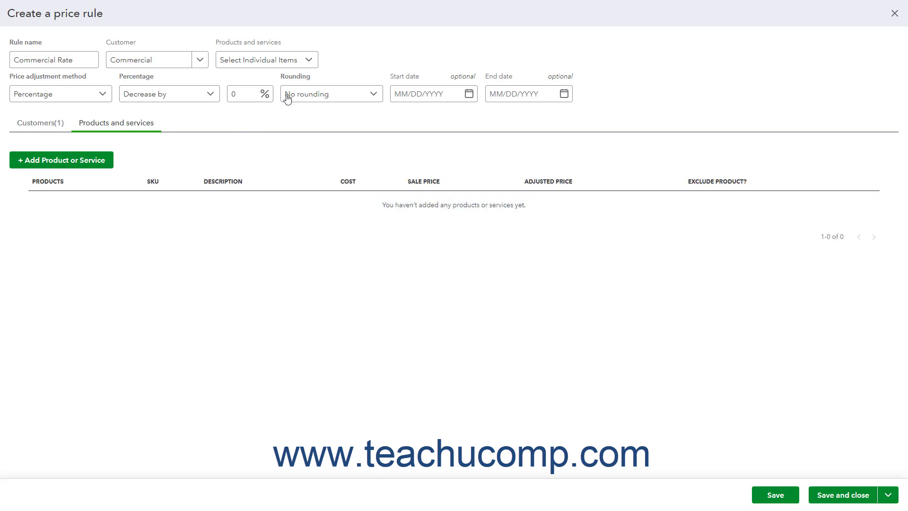
left_click(310, 59)
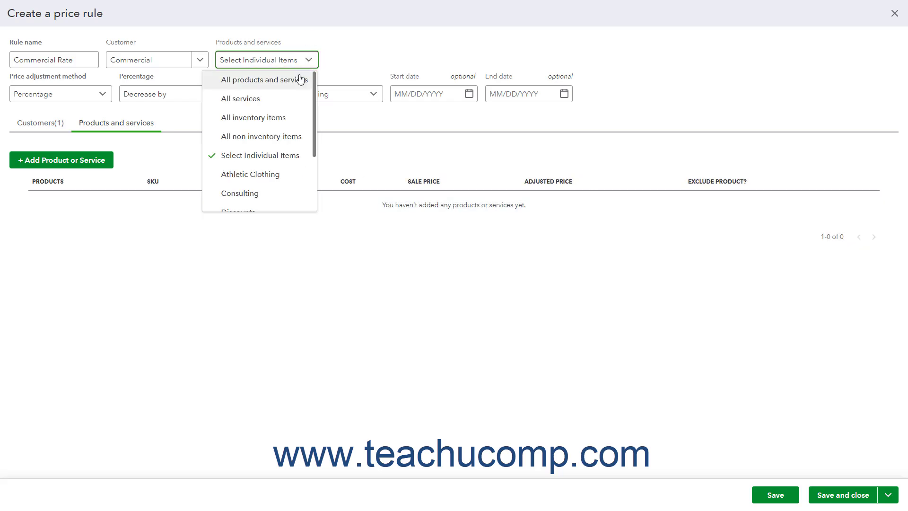
left_click(301, 80)
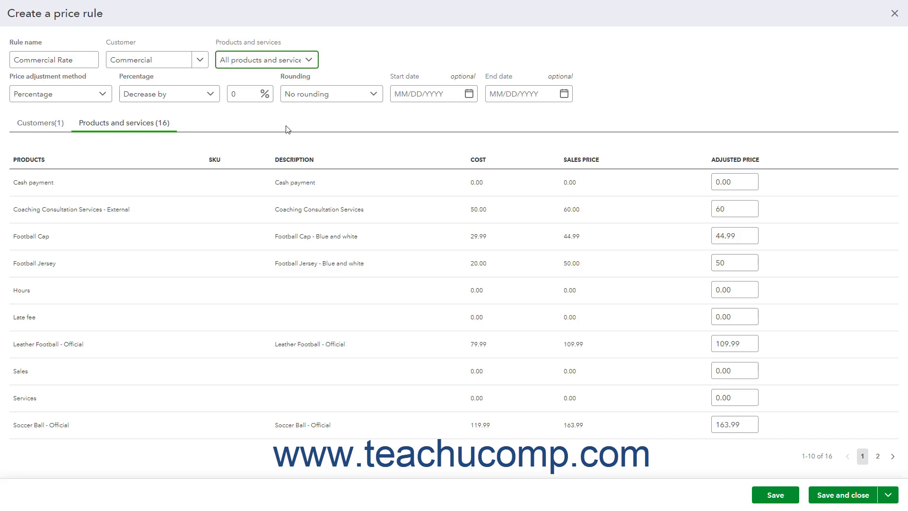
Step: Review the price adjustment methods and the decrease or increase choices, keeping Percentage and Decrease by
left_click(102, 97)
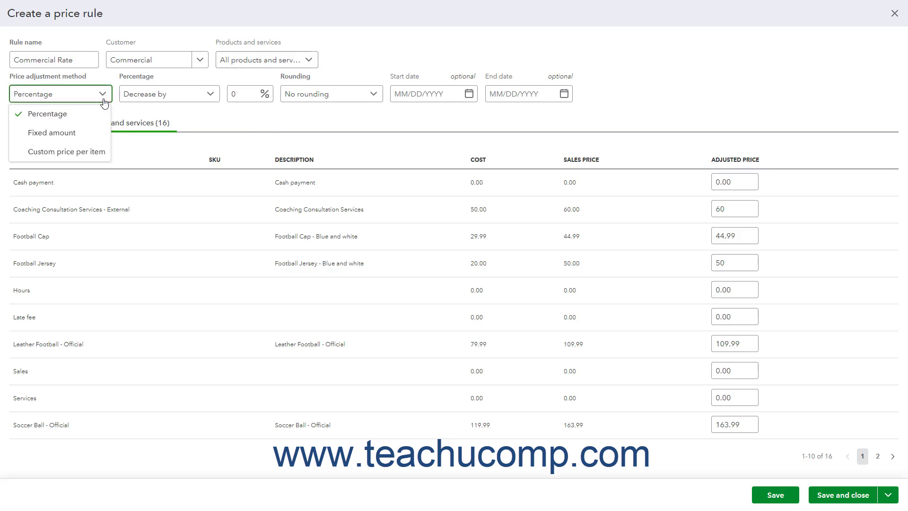
left_click(85, 118)
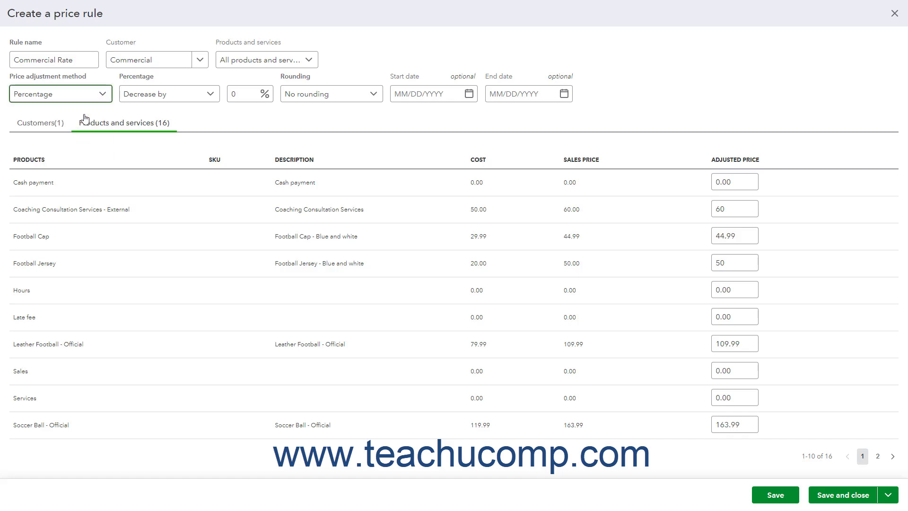
left_click(208, 98)
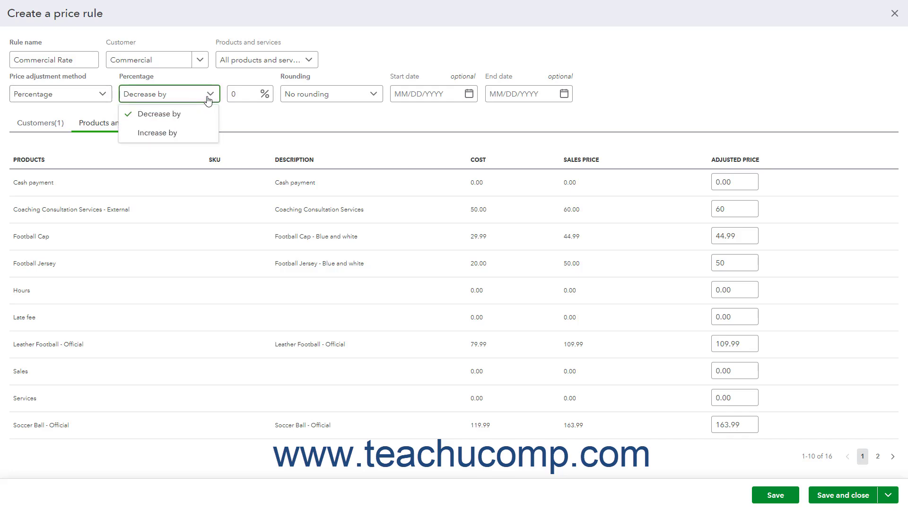
left_click(208, 99)
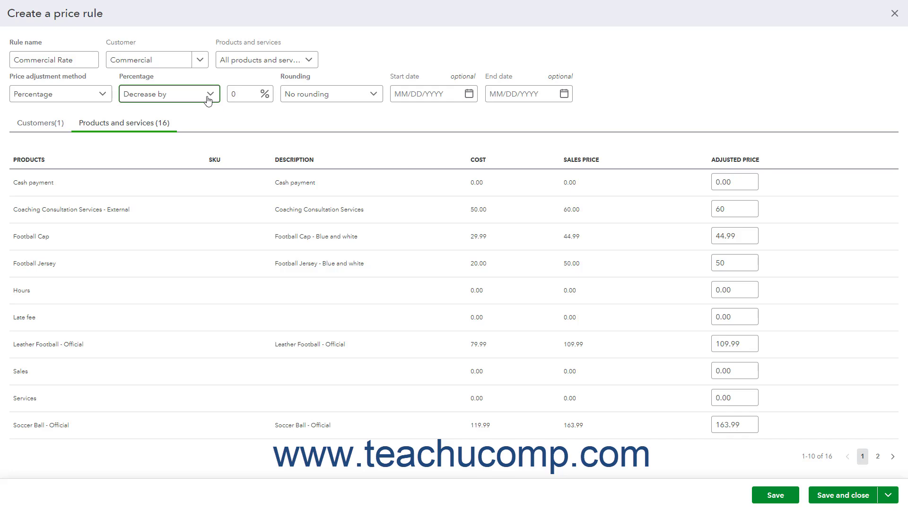
left_click(239, 94)
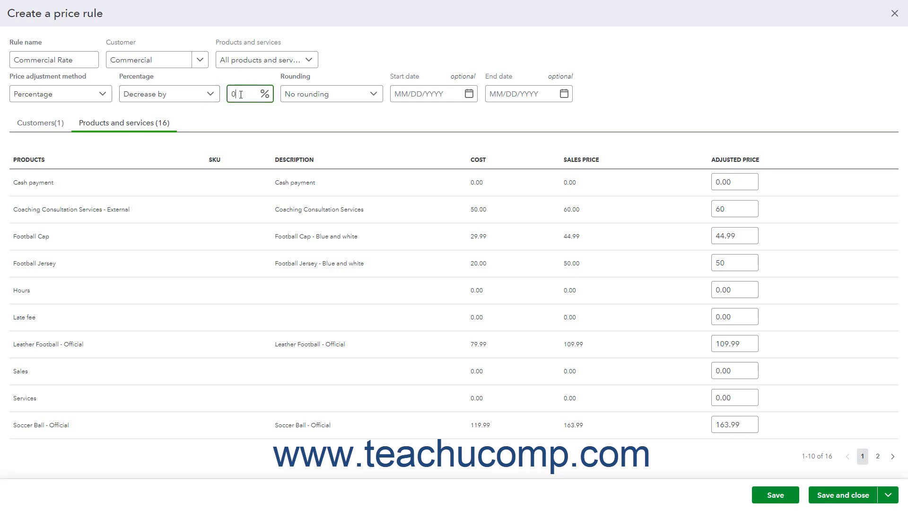
Step: Change the rule's price adjustment method to Fixed amount and review its decrease or increase choices and amount
left_click(101, 96)
left_click(87, 135)
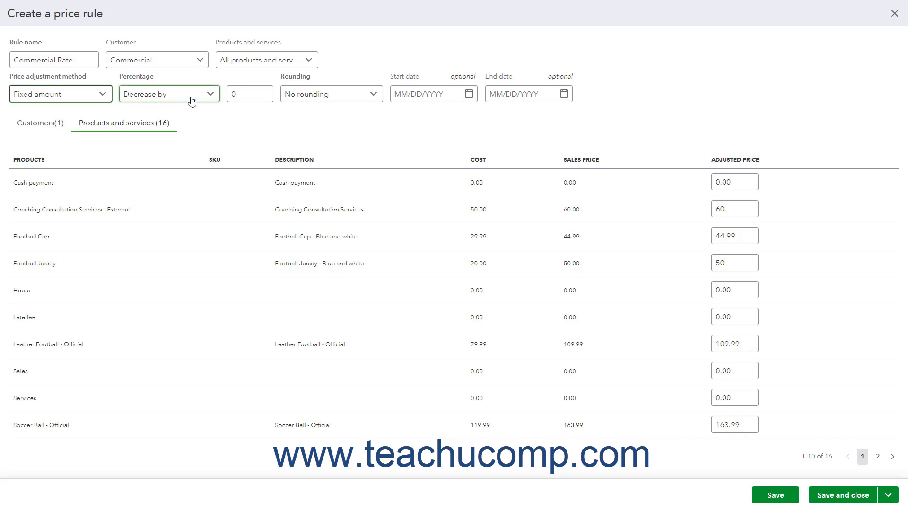
left_click(209, 96)
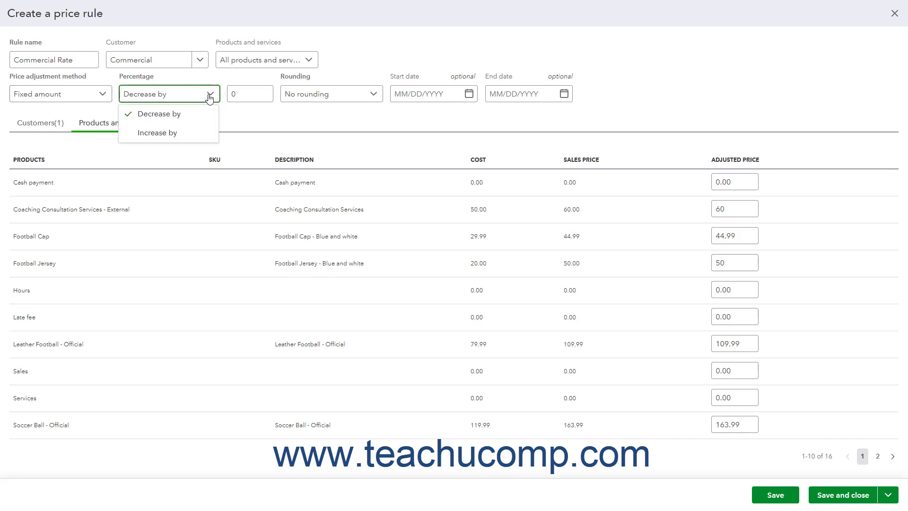
left_click(209, 97)
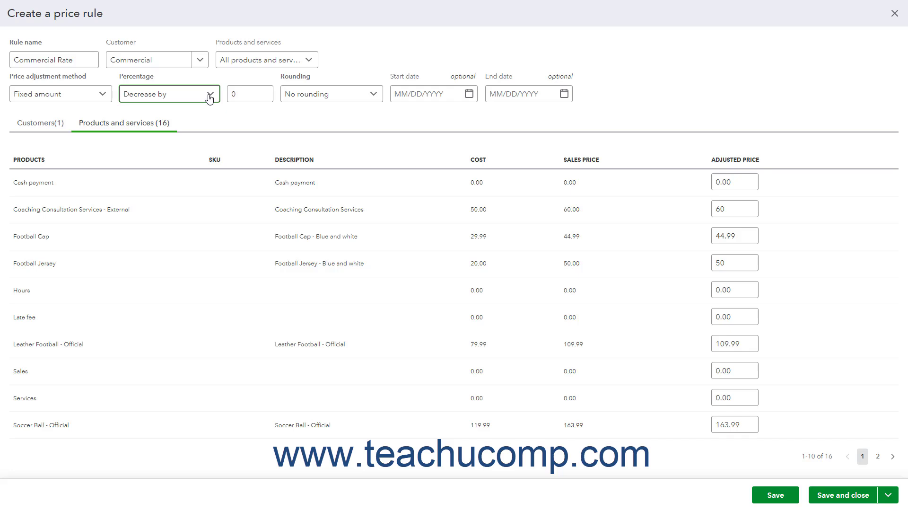
left_click(248, 94)
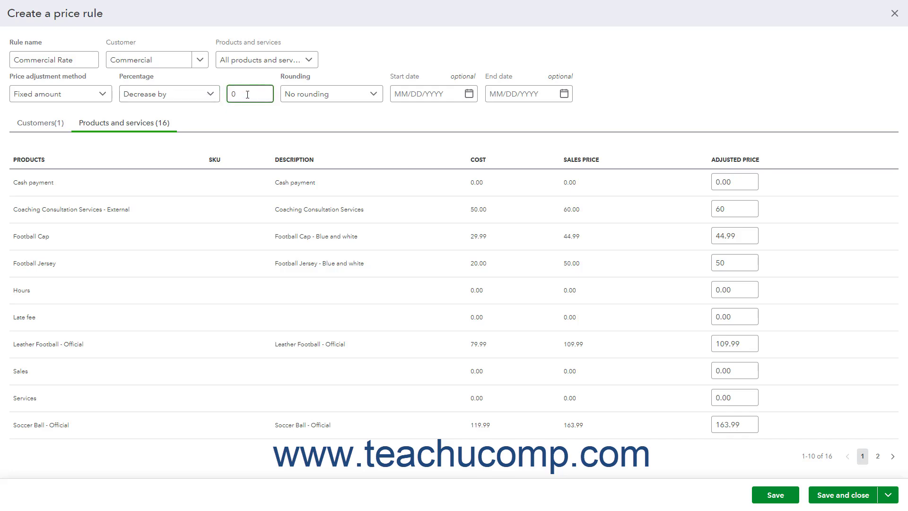
Step: Change the price adjustment method to Custom price per item and open the Cash payment item's adjusted price for editing
left_click(103, 93)
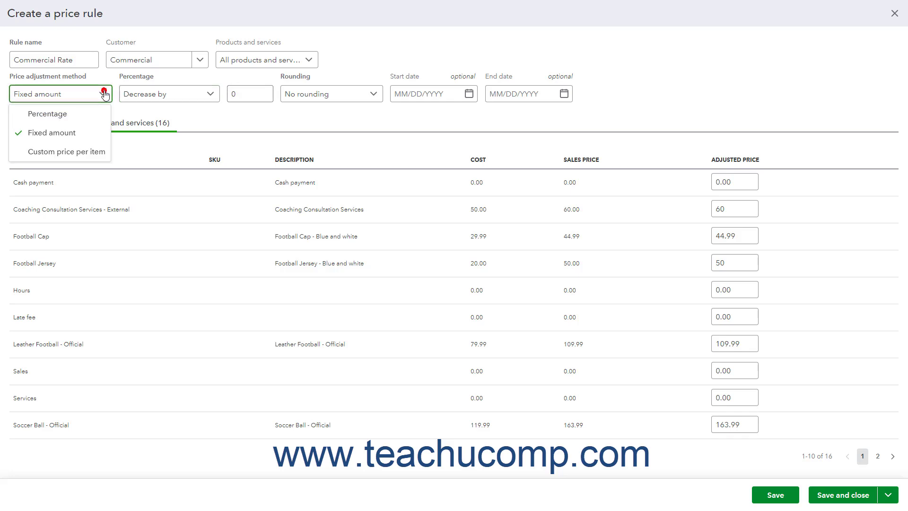
left_click(87, 151)
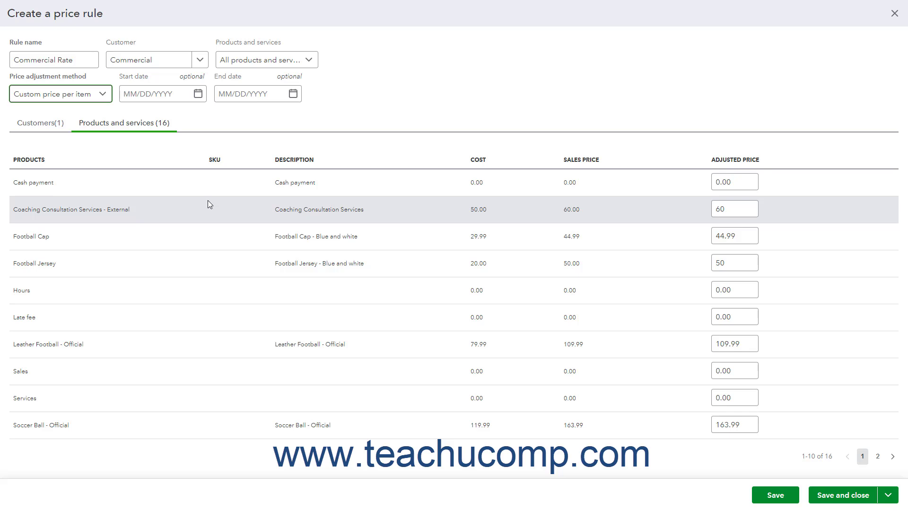
left_click(736, 181)
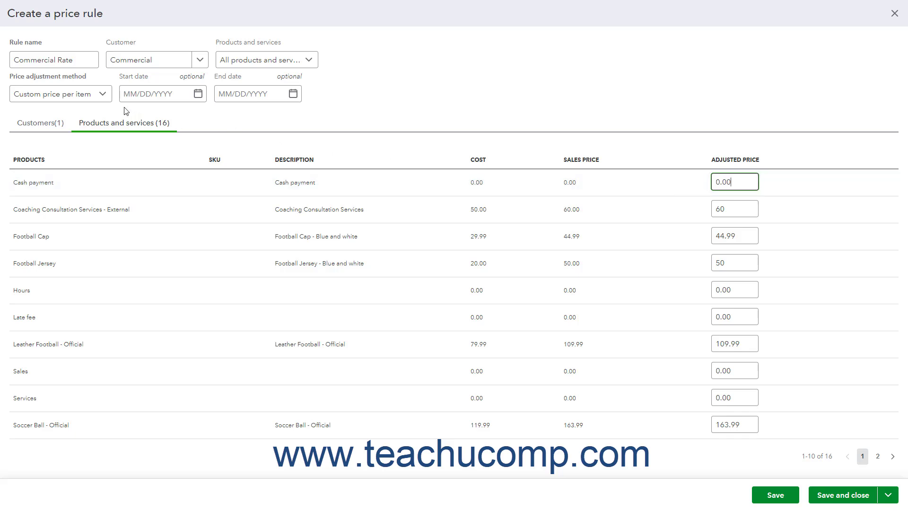
Step: Set the rule's price adjustment to the Percentage method with a decrease of 10%
left_click(101, 93)
left_click(68, 114)
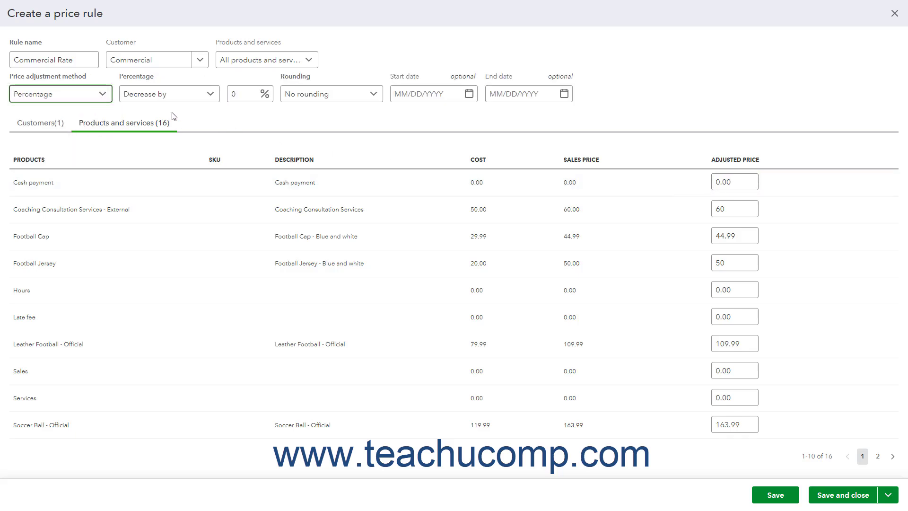
left_click(210, 96)
left_click(197, 114)
left_click(237, 93)
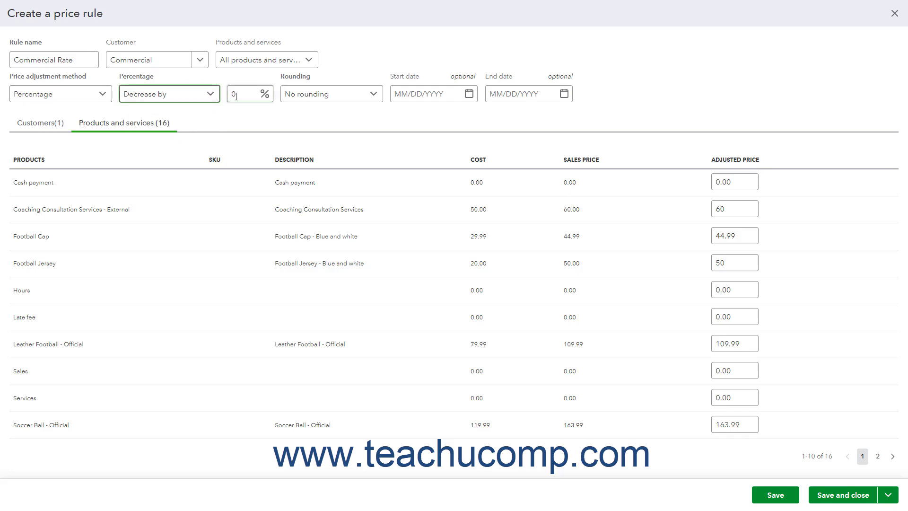
type("1")
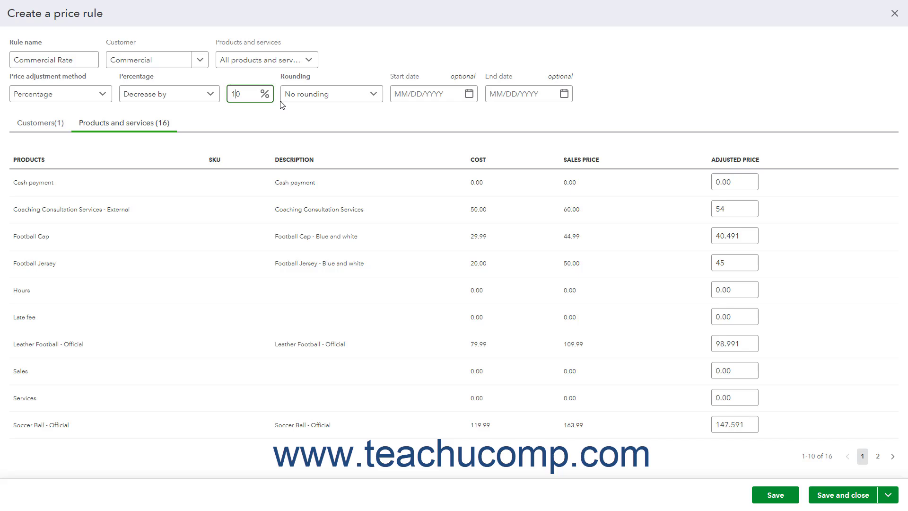
Step: Review the rounding choices, keeping No rounding, and check the optional start and end dates, leaving them blank
left_click(373, 96)
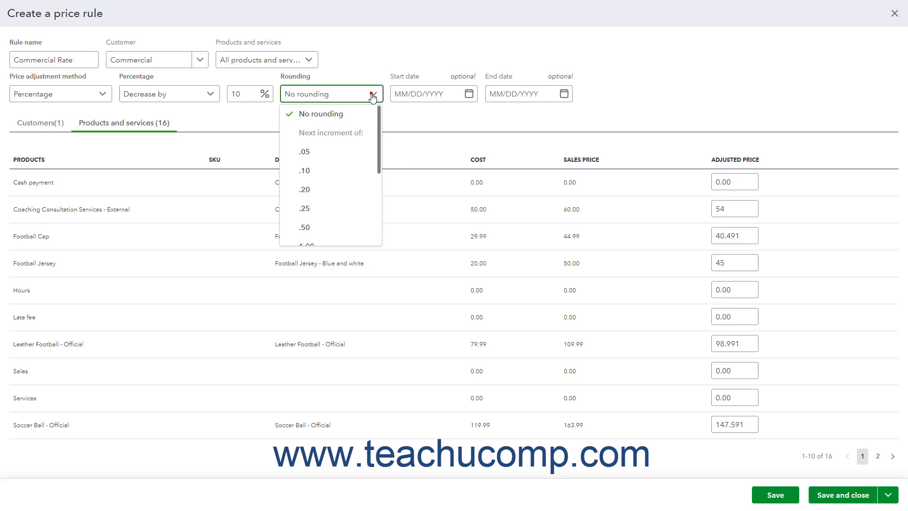
left_click(373, 96)
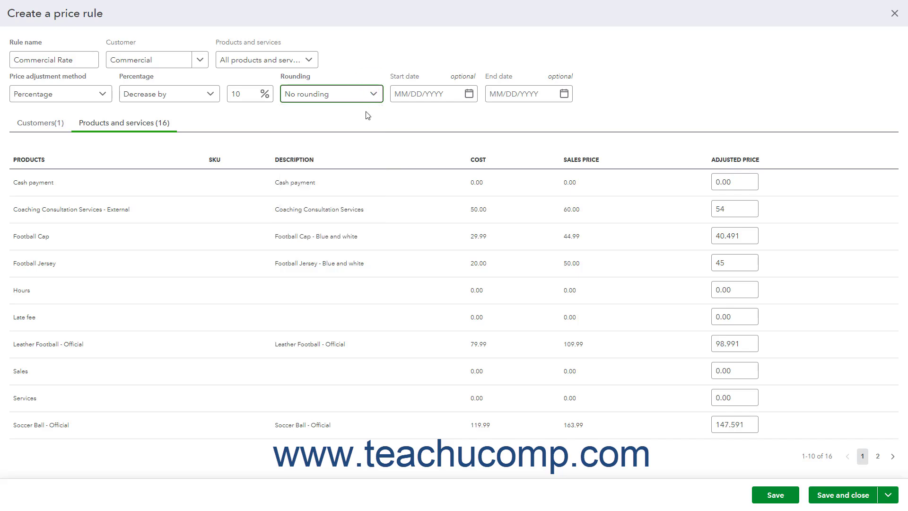
left_click(414, 93)
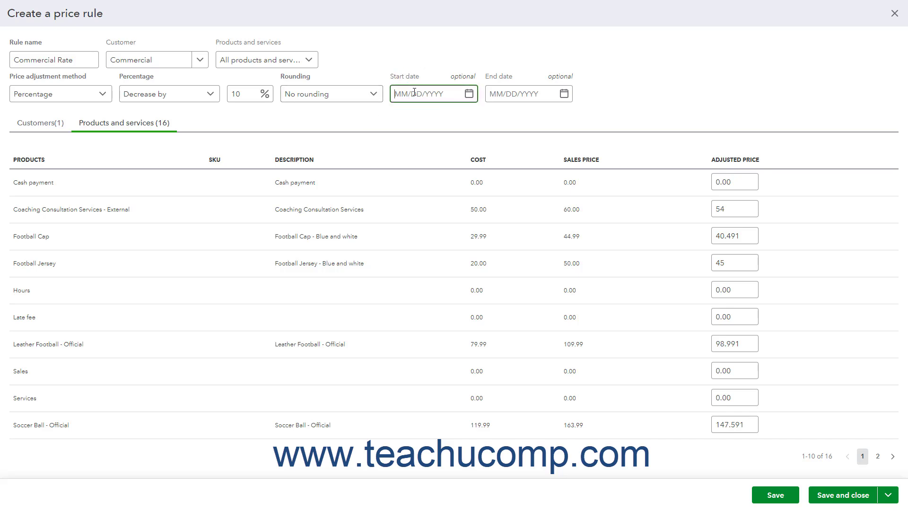
left_click(500, 91)
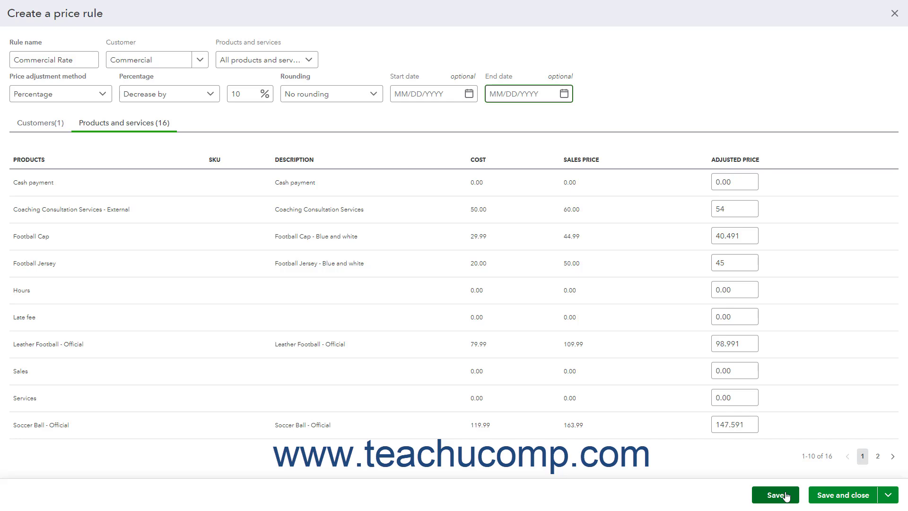
Step: Check the alternative save option, then save the Commercial Rate price rule and close it
left_click(885, 502)
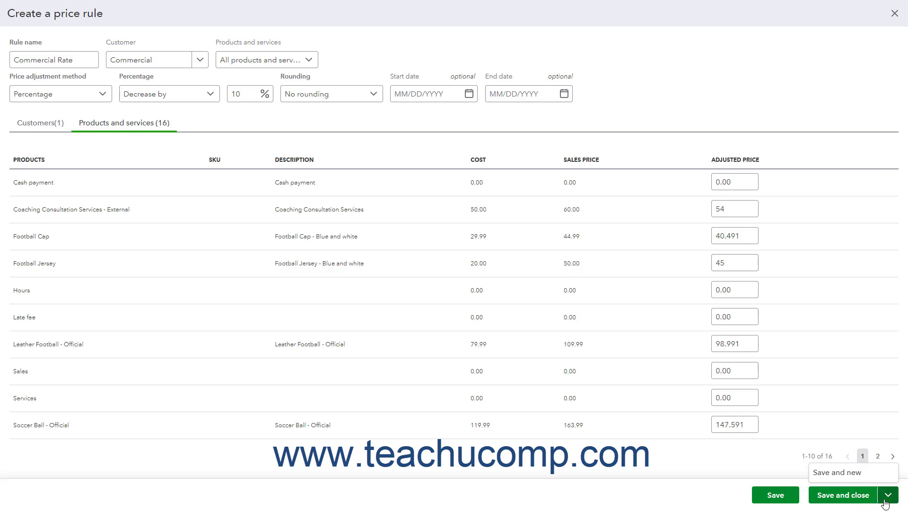
left_click(885, 502)
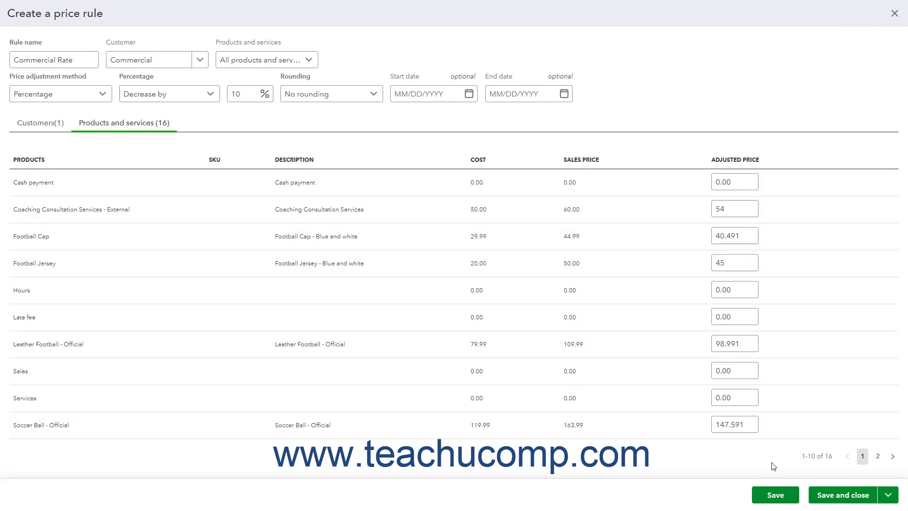
left_click(818, 494)
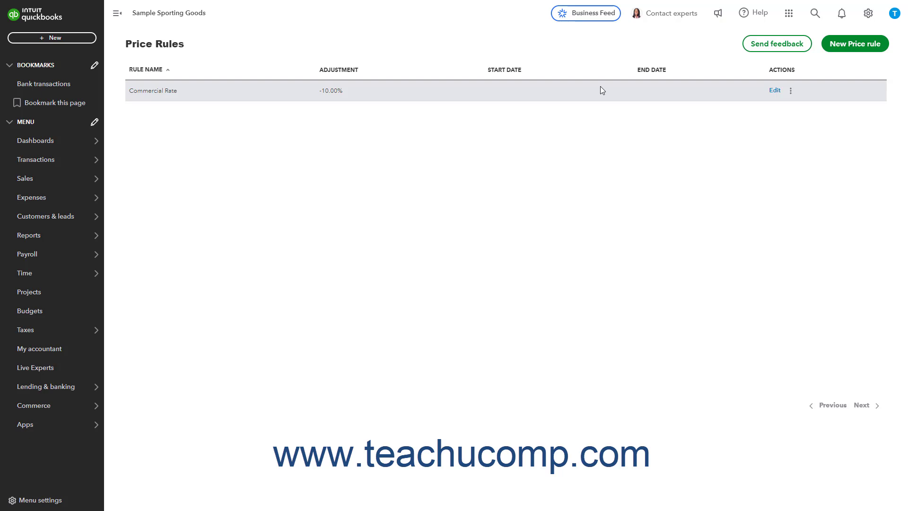
Step: Open the Commercial Rate rule for editing, close it without changes, and view the other actions available for it
left_click(775, 90)
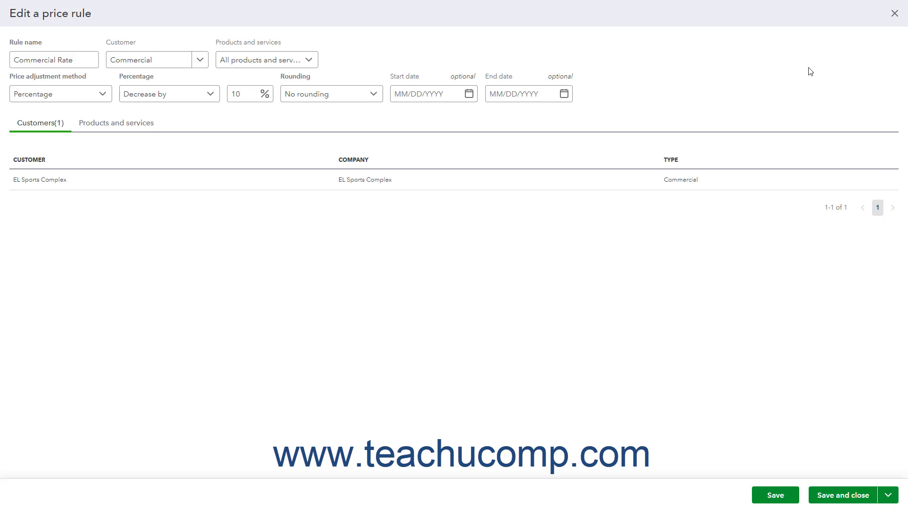
left_click(894, 14)
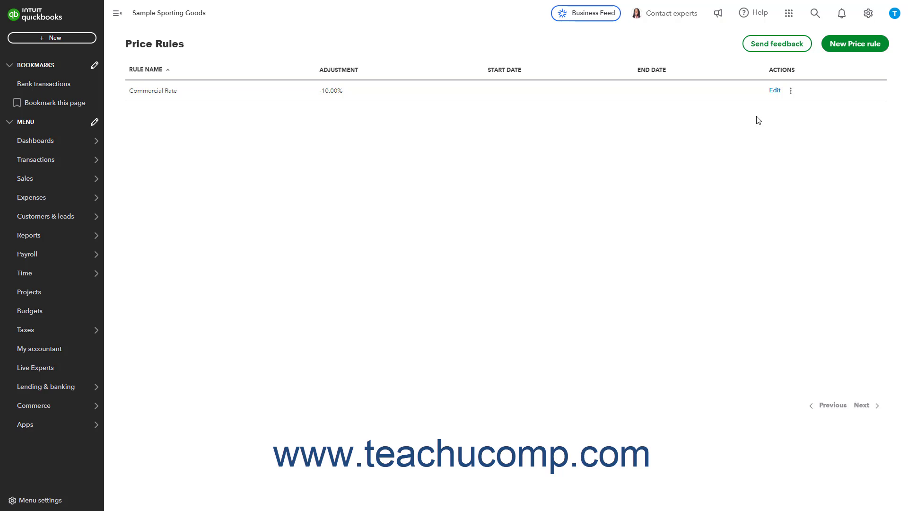
left_click(792, 92)
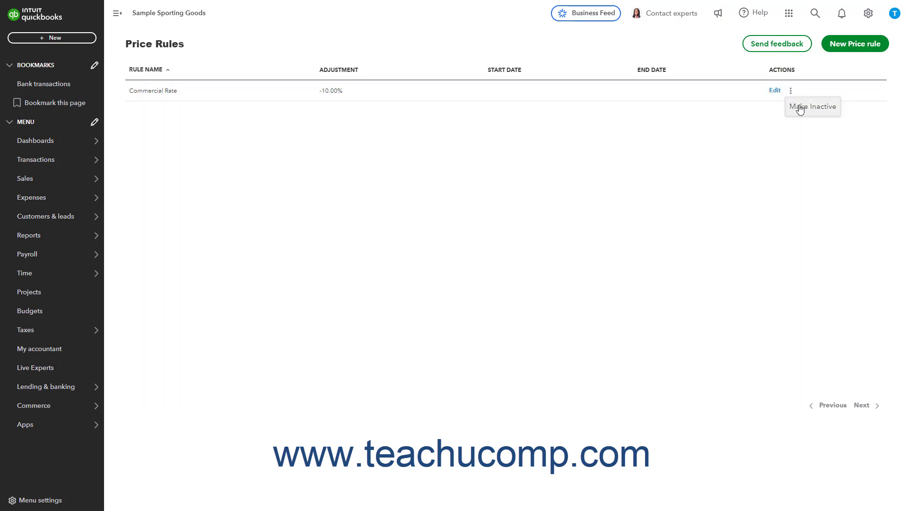
Step: Dismiss the price rule's other actions and start a new invoice for the customer EL Sports Complex
left_click(754, 117)
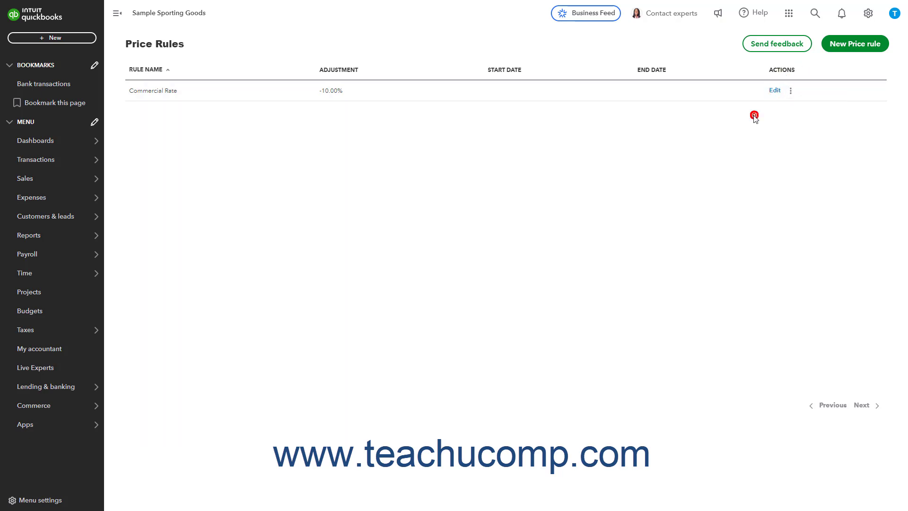
left_click(83, 38)
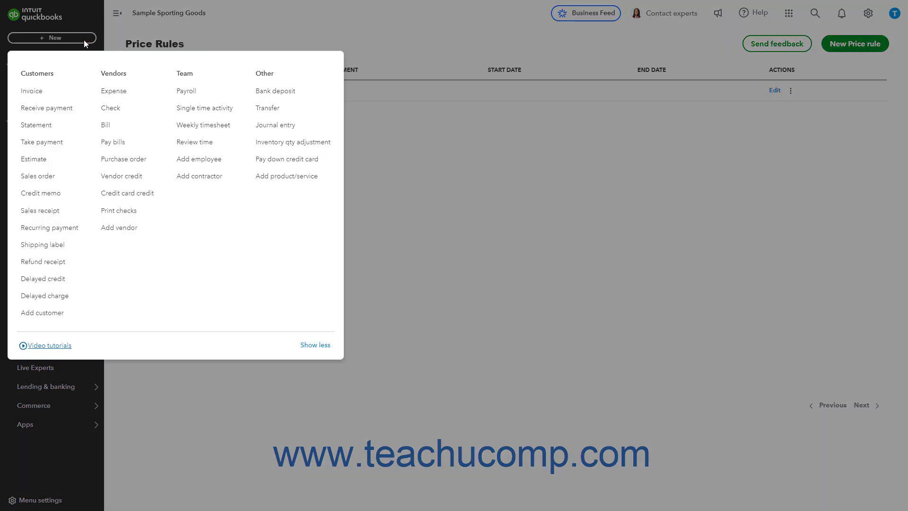
left_click(49, 91)
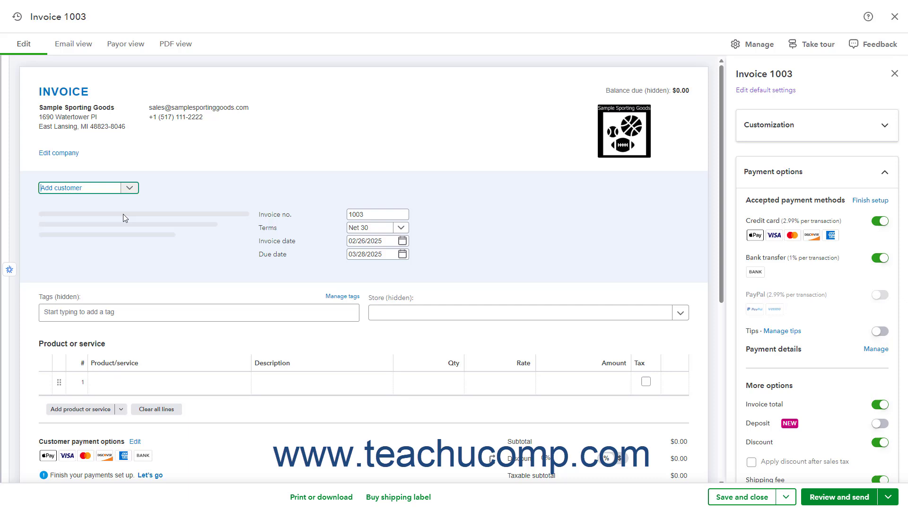
left_click(128, 189)
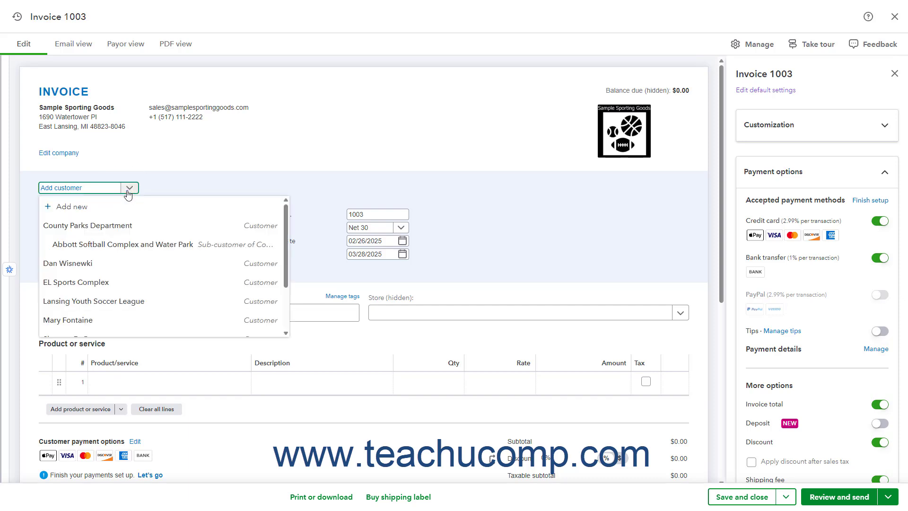
left_click(117, 282)
Step: Add the product Athletic Clothing:Football Jersey to the invoice's first product line
scroll(217, 321, "down", 4)
left_click(217, 320)
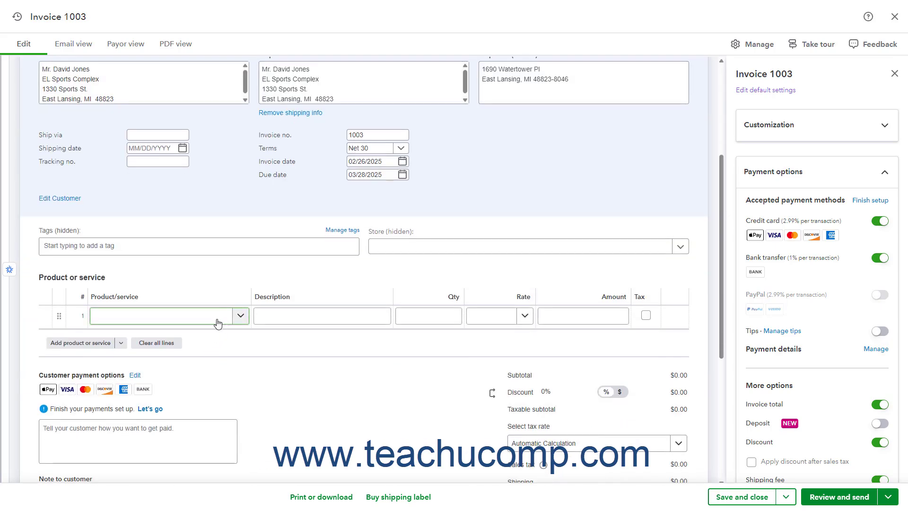
left_click(239, 316)
left_click(203, 364)
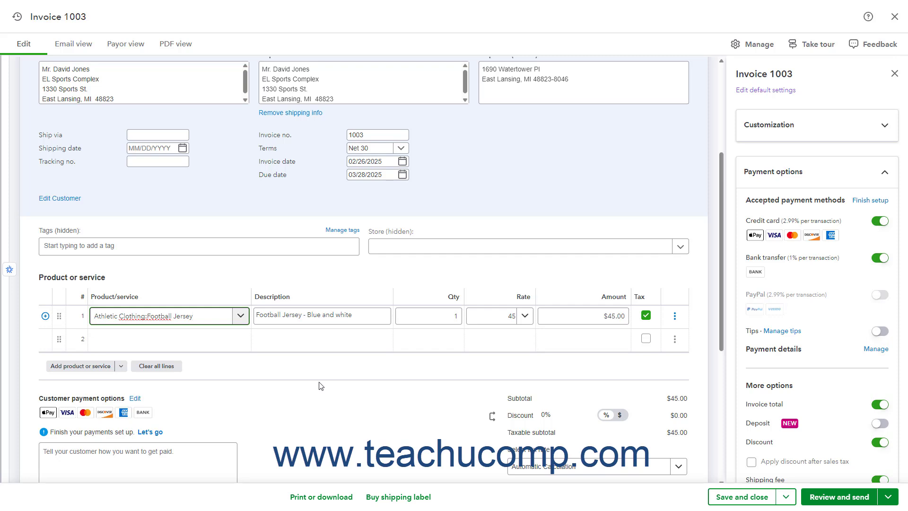
Step: Try the Default sales rate on the Football Jersey line, switch back to Commercial Rate, and leave the invoice without saving
left_click(521, 320)
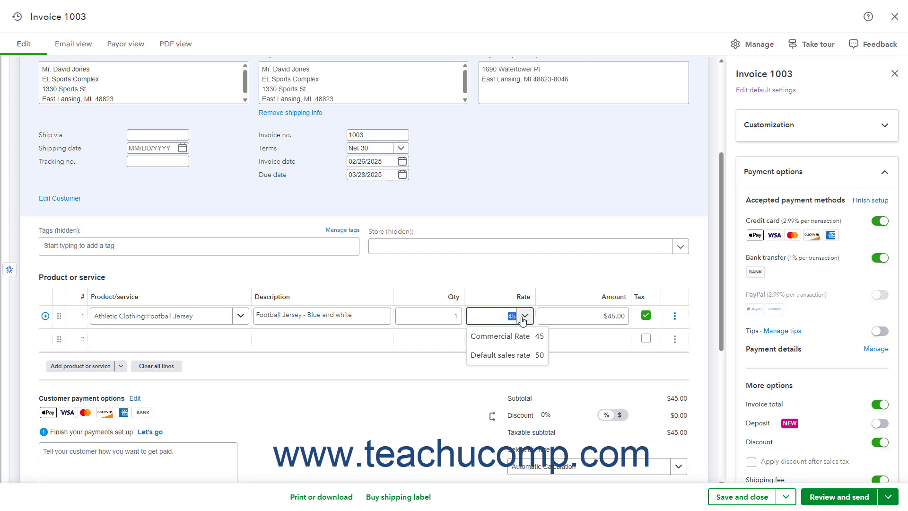
left_click(499, 356)
left_click(524, 321)
left_click(520, 335)
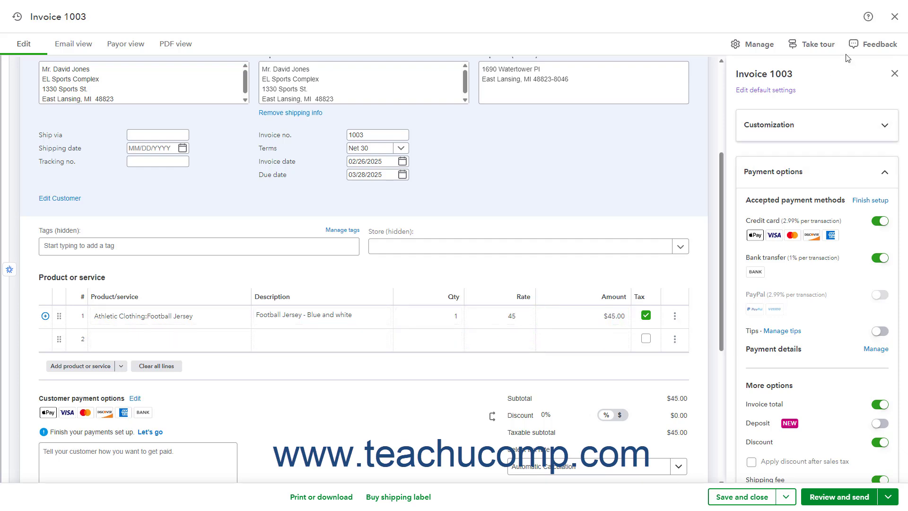
left_click(894, 17)
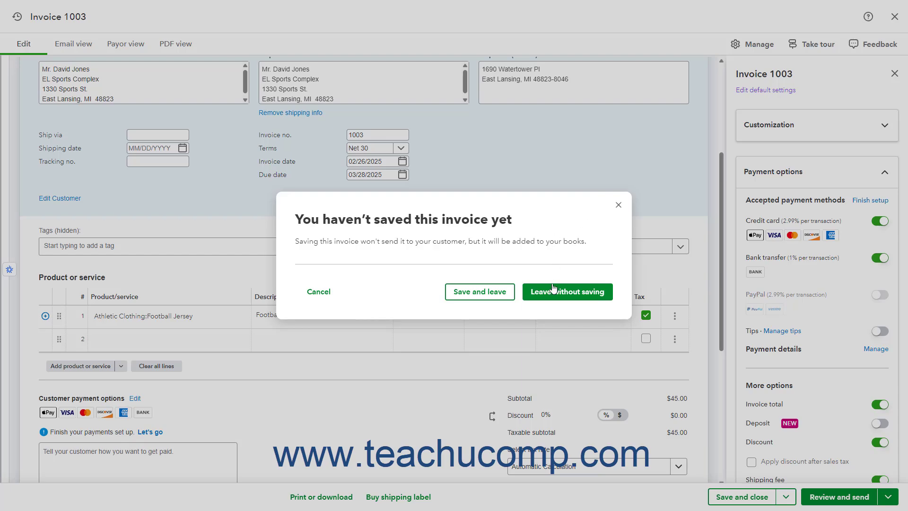
left_click(553, 290)
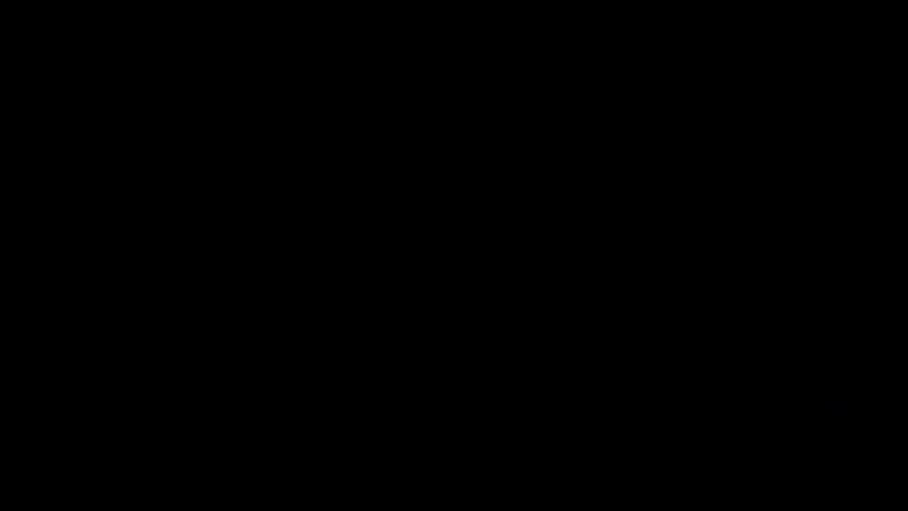